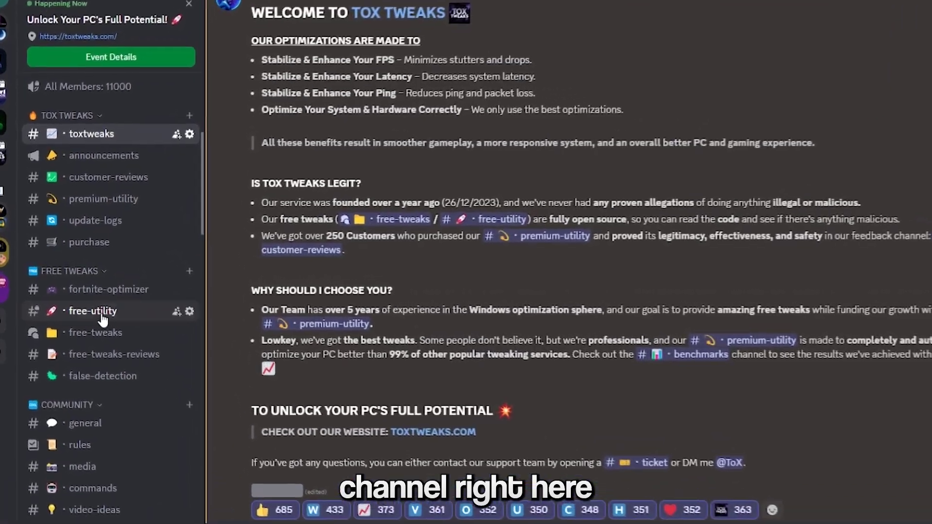
Open the free-utility channel and follow the DOWNLOAD link in the V2.4 post.
left_click(74, 301)
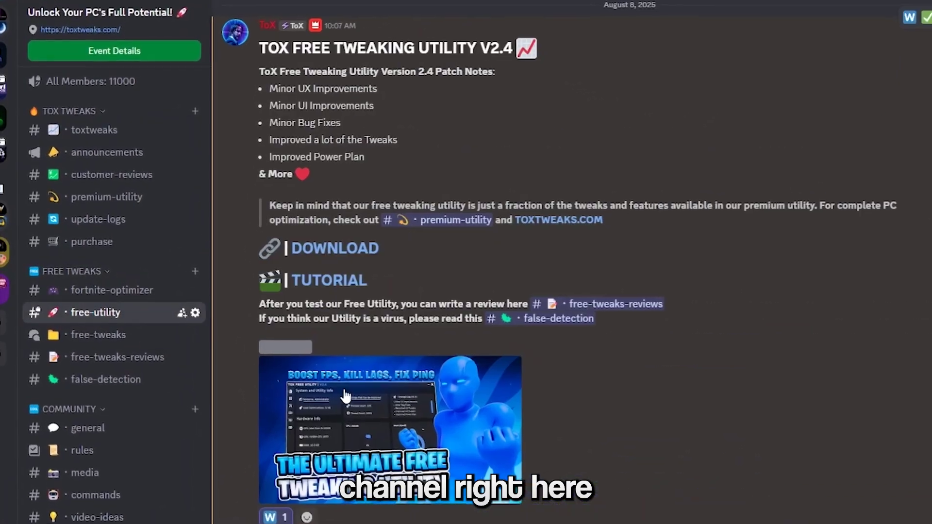
left_click(324, 250)
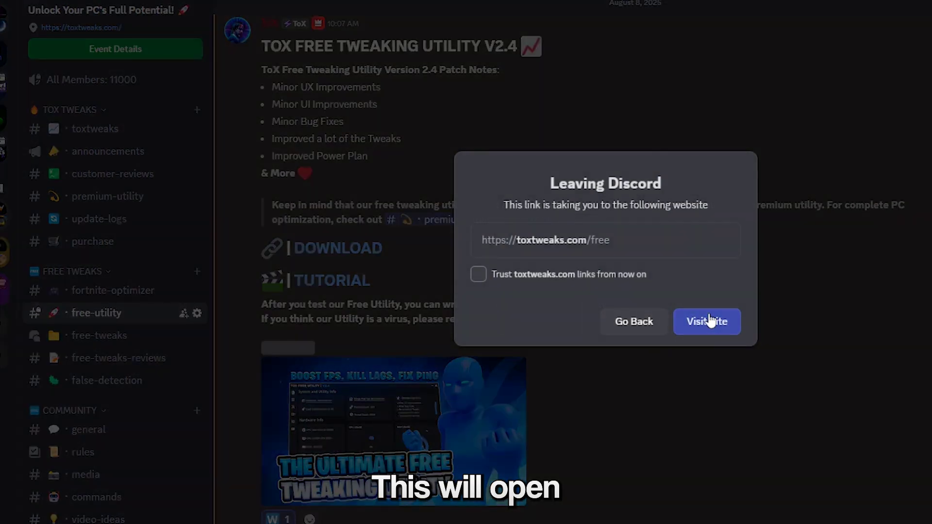
Download the ToX Free Utility V2.4 zip from toxtweaks.com/free and open it in 7-Zip.
left_click(708, 321)
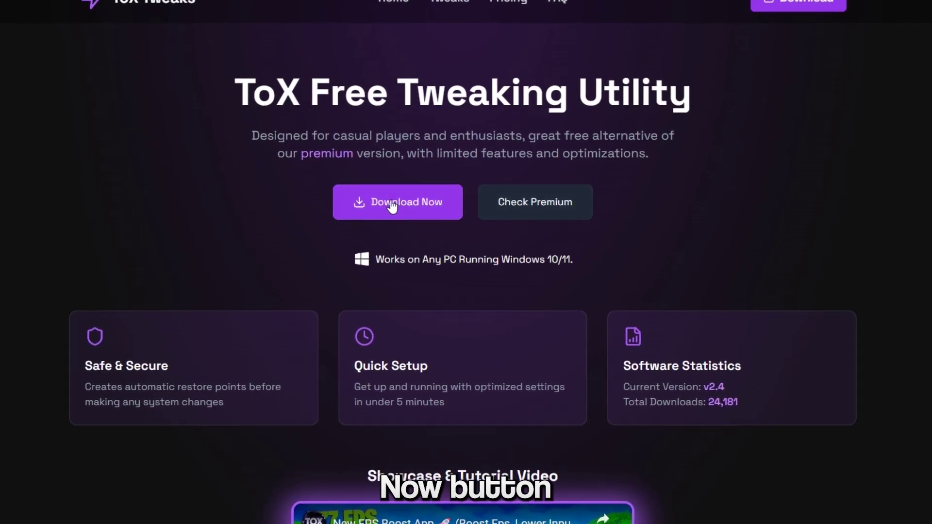
left_click(392, 205)
left_click(380, 241)
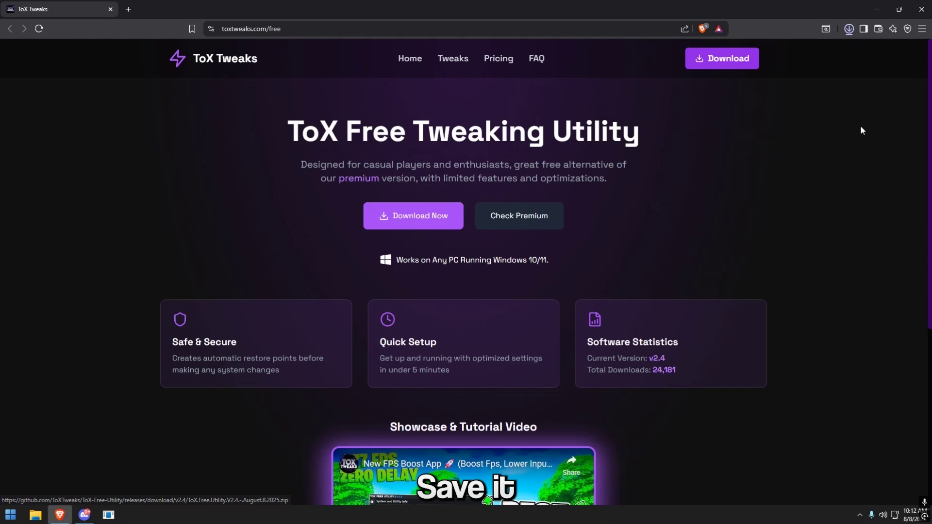
left_click(796, 57)
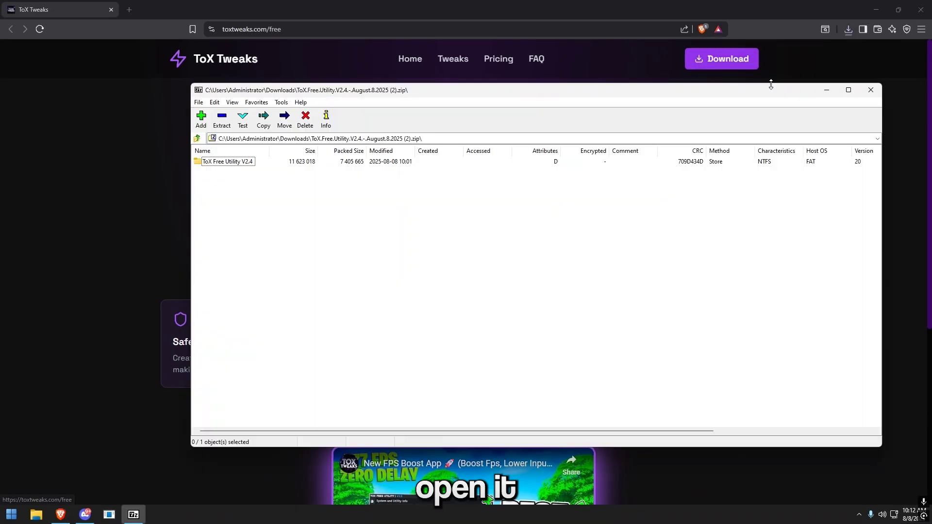
Extract the ToX Free Utility V2.4 folder to the desktop, open it, and select ToX Free Utility.exe.
left_click(930, 514)
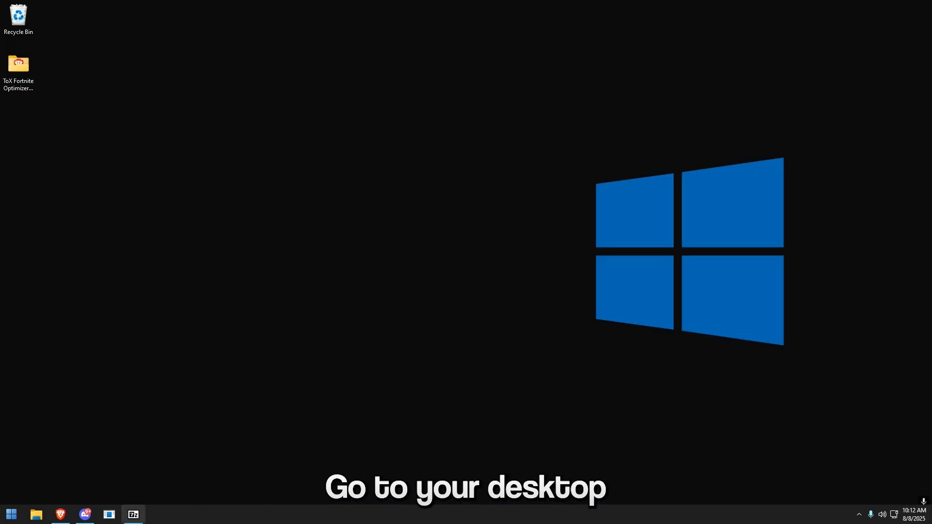
left_click(133, 514)
left_click_drag(242, 165, 117, 159)
left_click(870, 90)
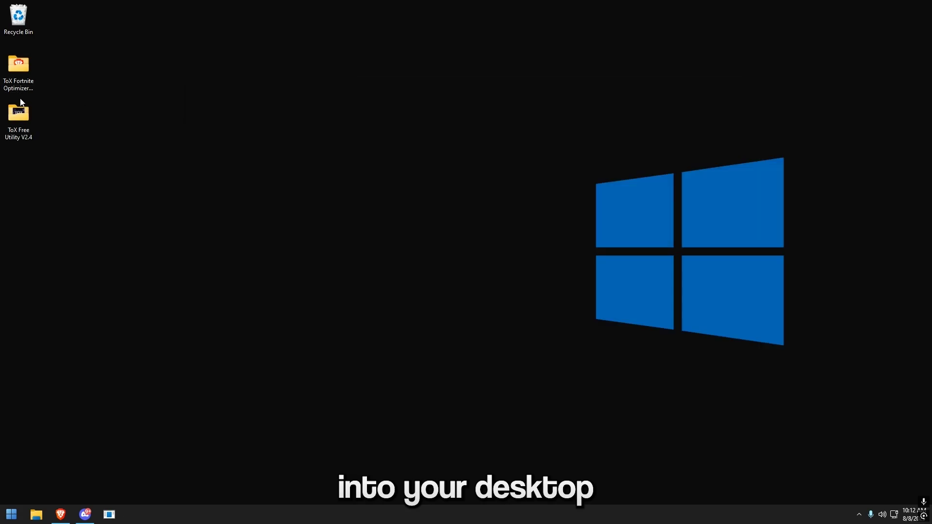
double_click(387, 167)
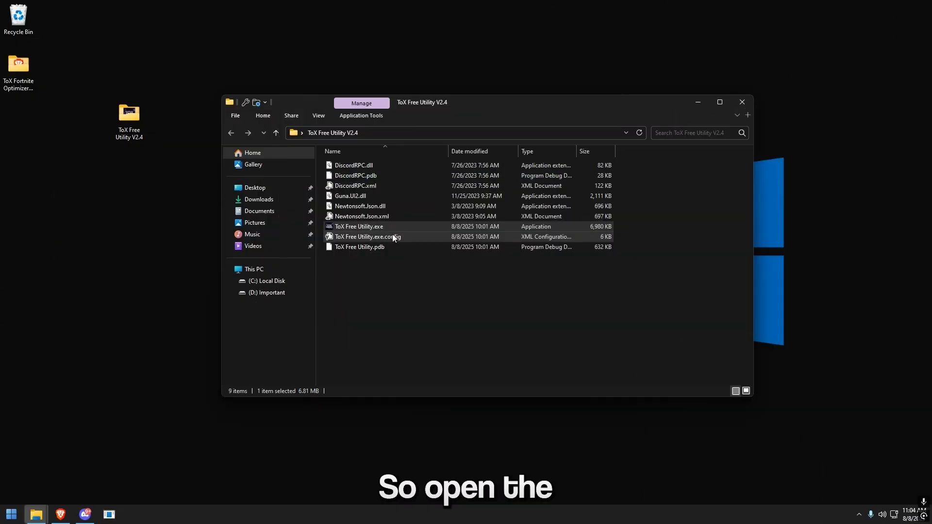
left_click(395, 227)
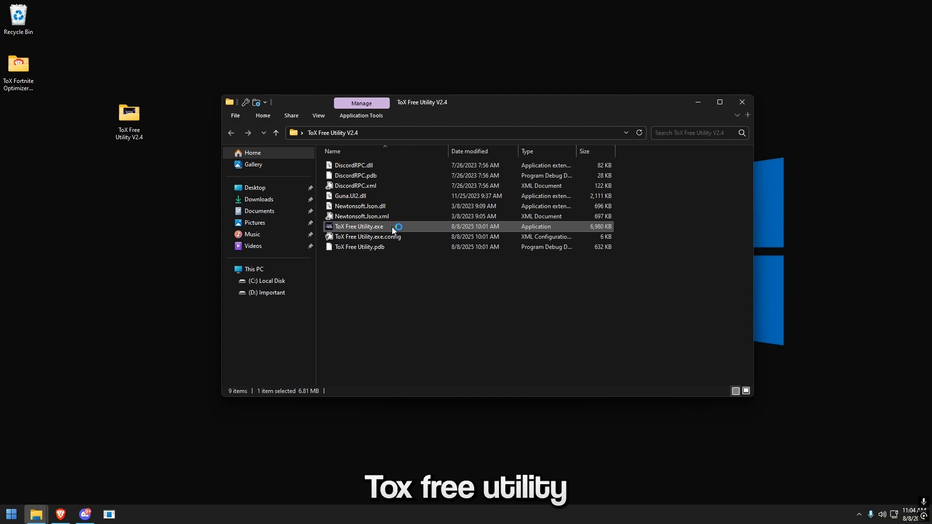
Launch ToX Free Utility.exe and review the Home dashboard's hardware info and 2/46 optimizations.
double_click(392, 226)
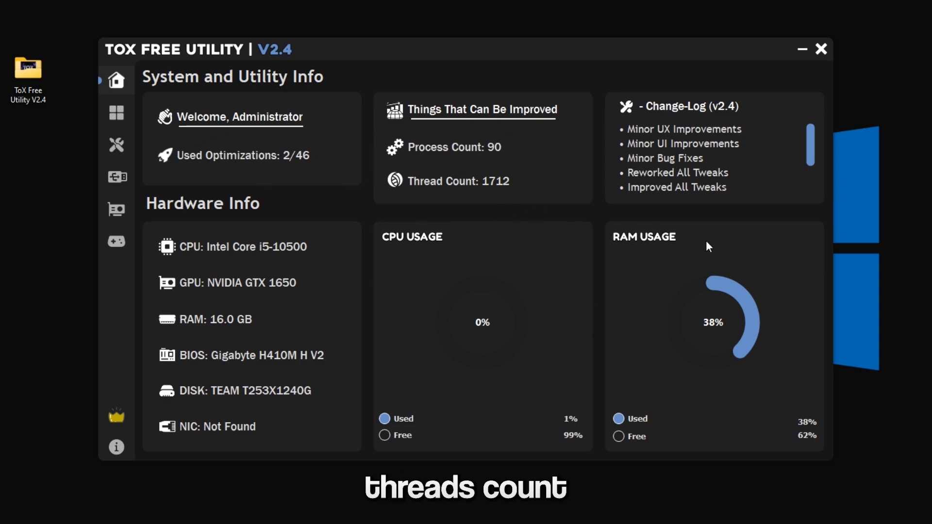
scroll(811, 140, "down", 2)
scroll(811, 140, "up", 2)
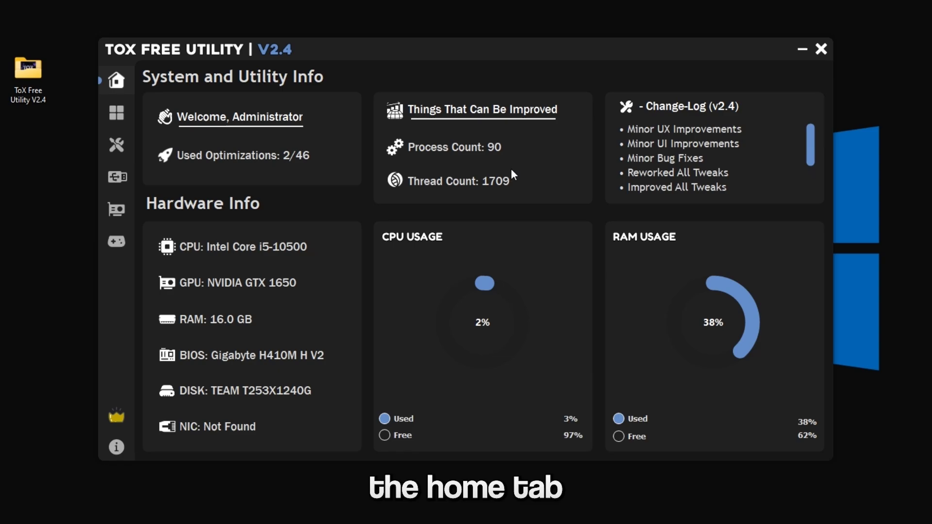
Enable page 1 tweaks: Disable Game Bar and DVR, Useless Features, ToX Power Plan, and Cortana.
left_click(120, 114)
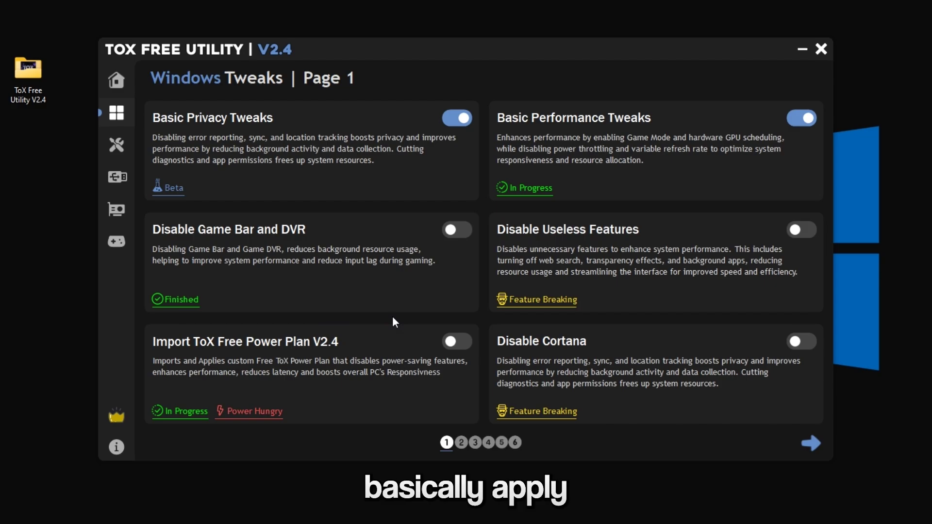
left_click(459, 230)
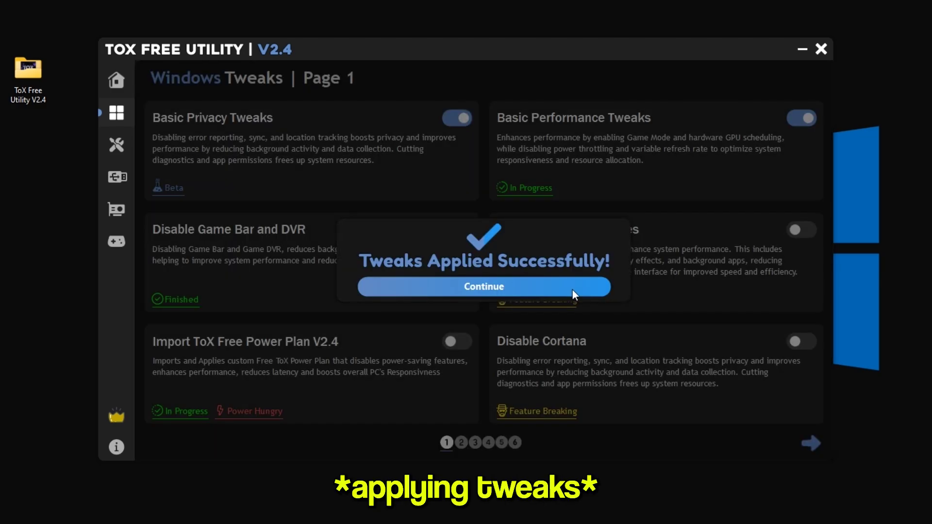
left_click(572, 290)
left_click(801, 230)
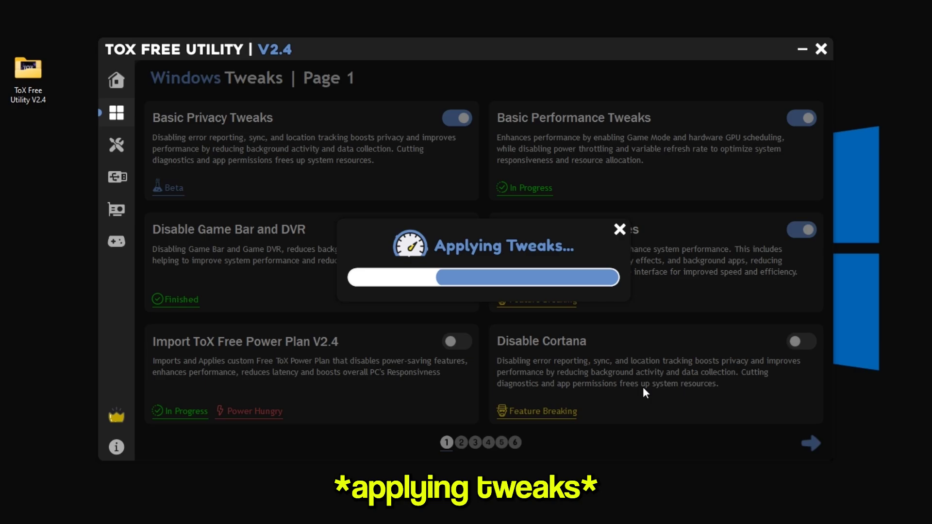
left_click(533, 287)
left_click(457, 341)
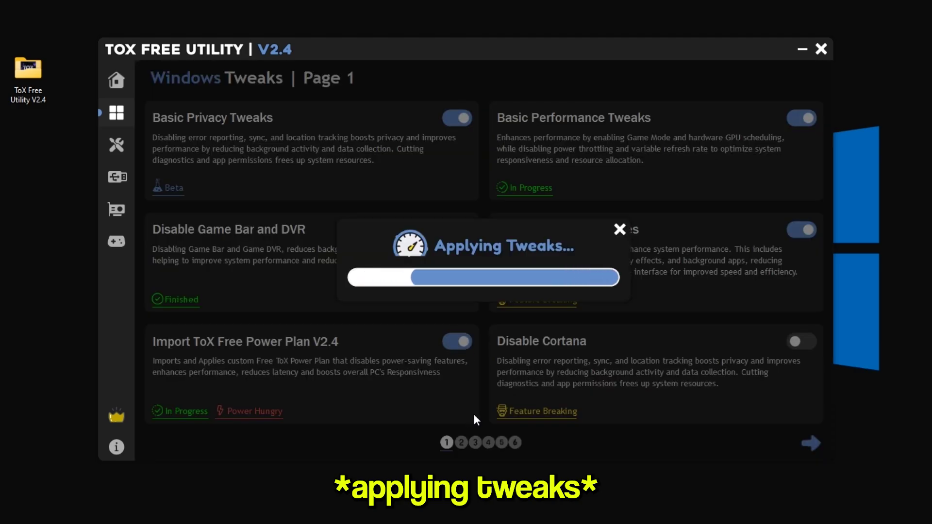
left_click(520, 287)
left_click(800, 341)
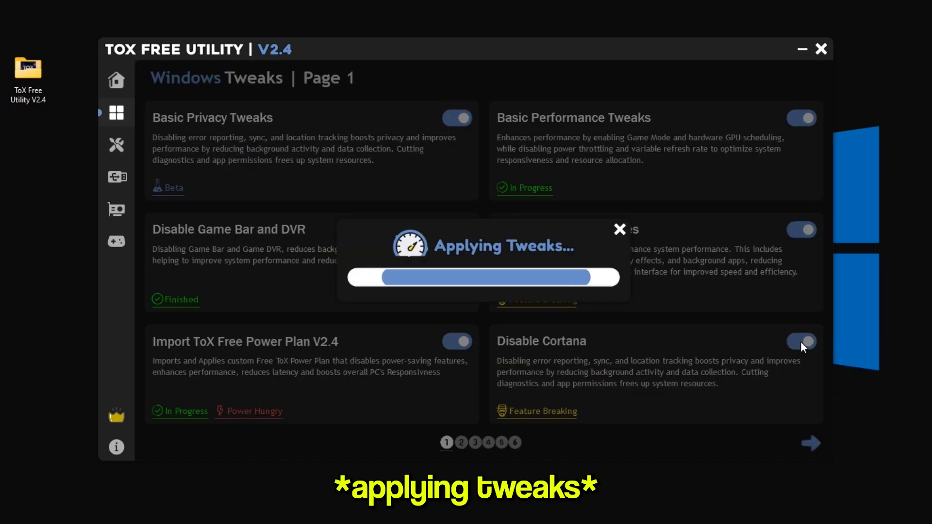
left_click(520, 287)
On Windows Tweaks page 2, enable Tweak MMCSS Service.
left_click(809, 442)
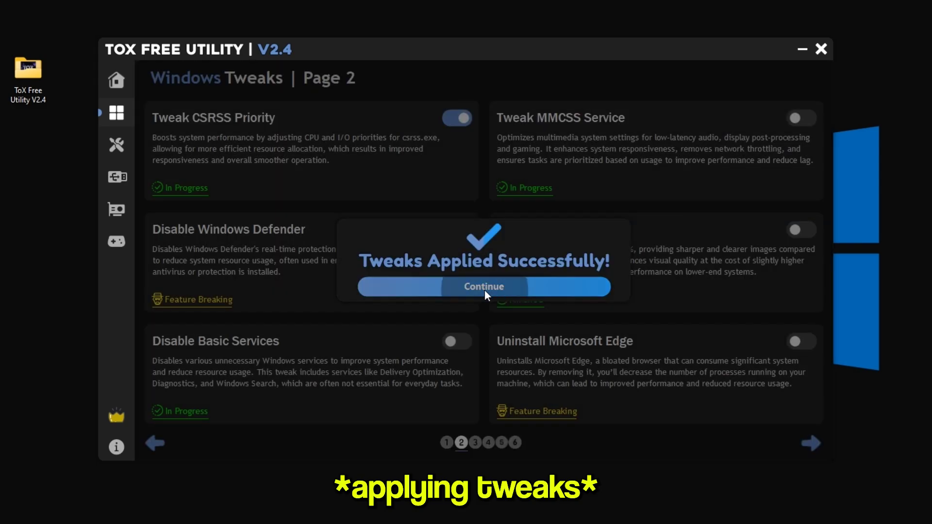
left_click(485, 288)
left_click(801, 121)
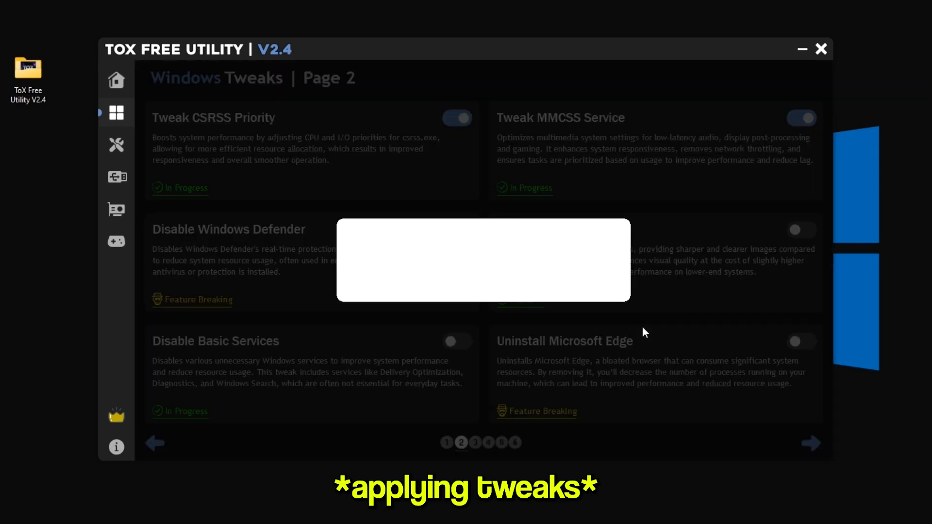
Enable Disable Windows Defender, Fix Wallpaper Quality, Disable Basic Services, and Uninstall Microsoft Edge.
left_click(562, 292)
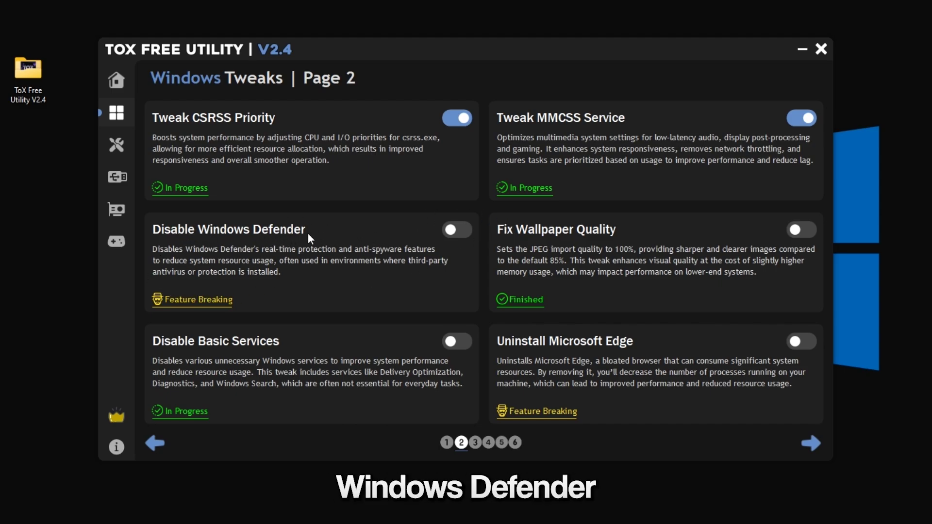
left_click(463, 236)
left_click(502, 289)
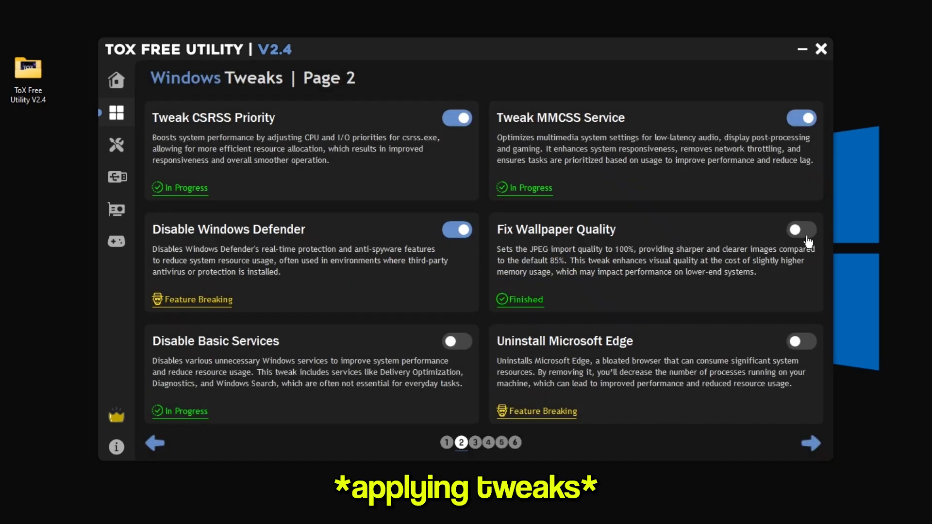
left_click(807, 237)
left_click(591, 284)
left_click(462, 347)
left_click(514, 285)
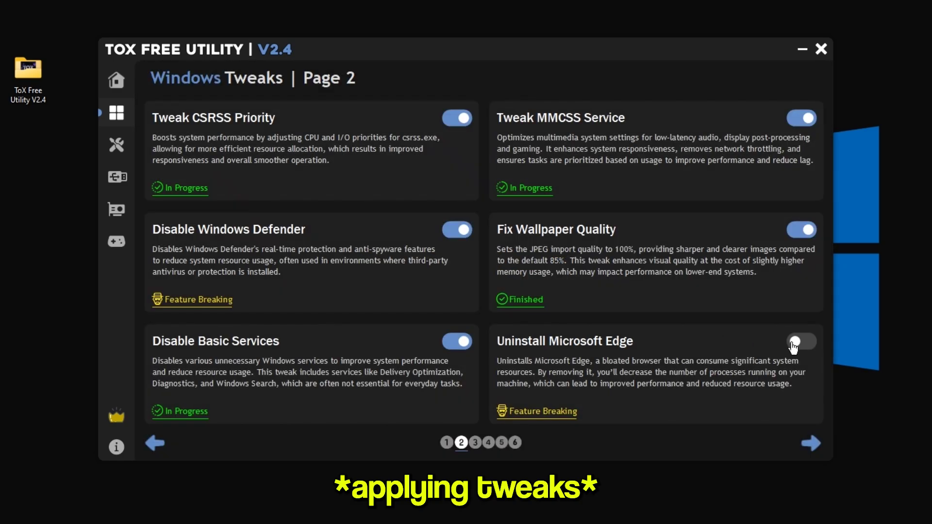
left_click(795, 342)
left_click(548, 285)
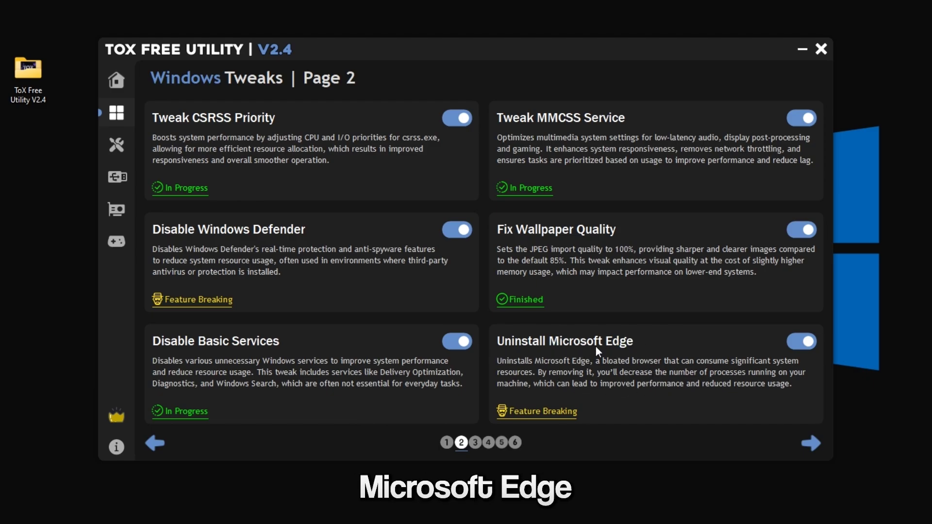
left_click(809, 444)
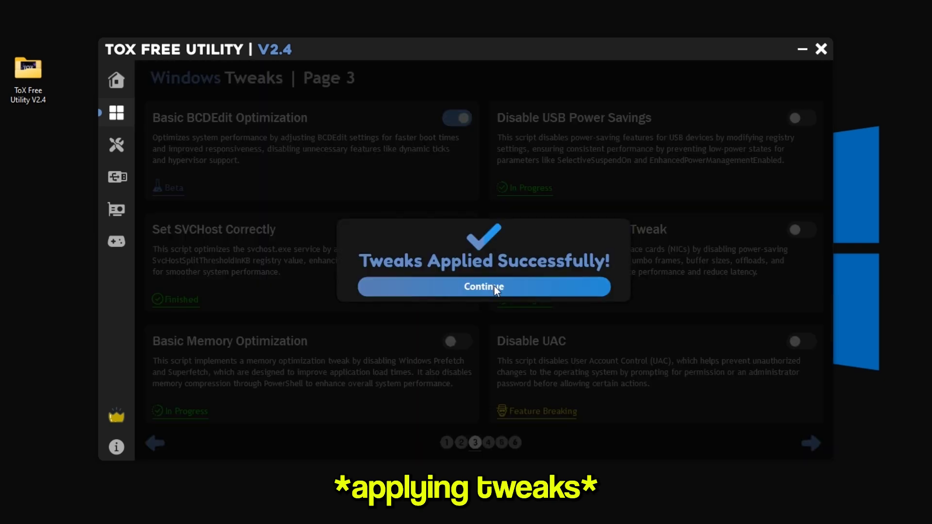
Enable page 3's USB Power Savings, SVCHost, Network Adapter, Memory Optimization and Disable UAC tweaks.
left_click(482, 285)
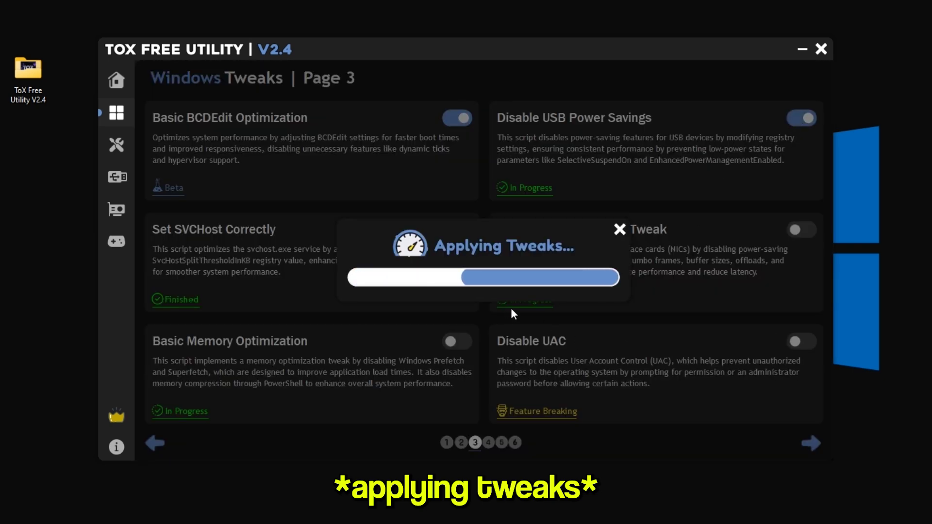
left_click(482, 285)
left_click(456, 230)
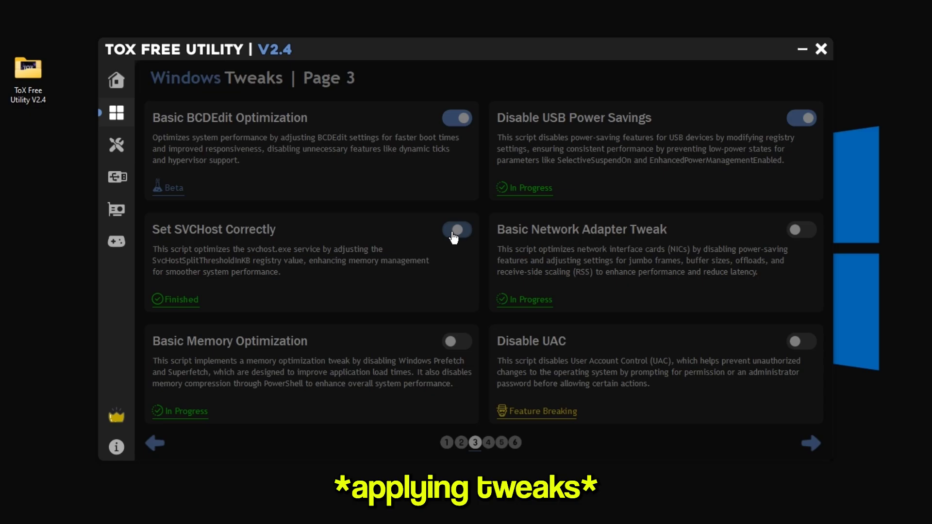
left_click(490, 278)
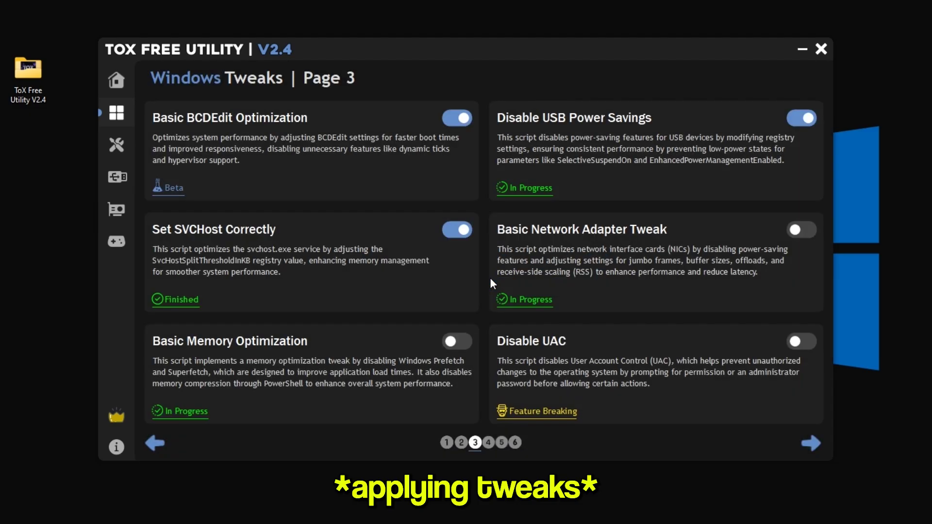
left_click(802, 230)
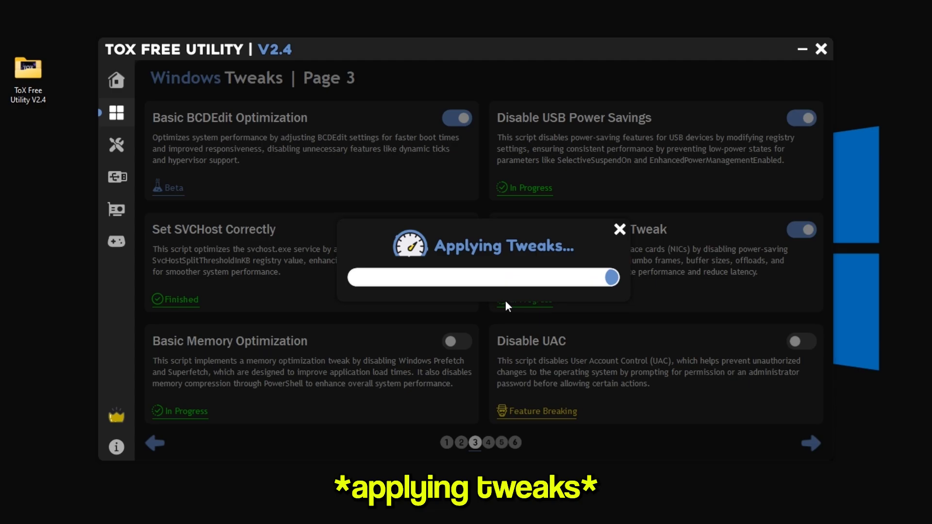
left_click(479, 287)
left_click(465, 341)
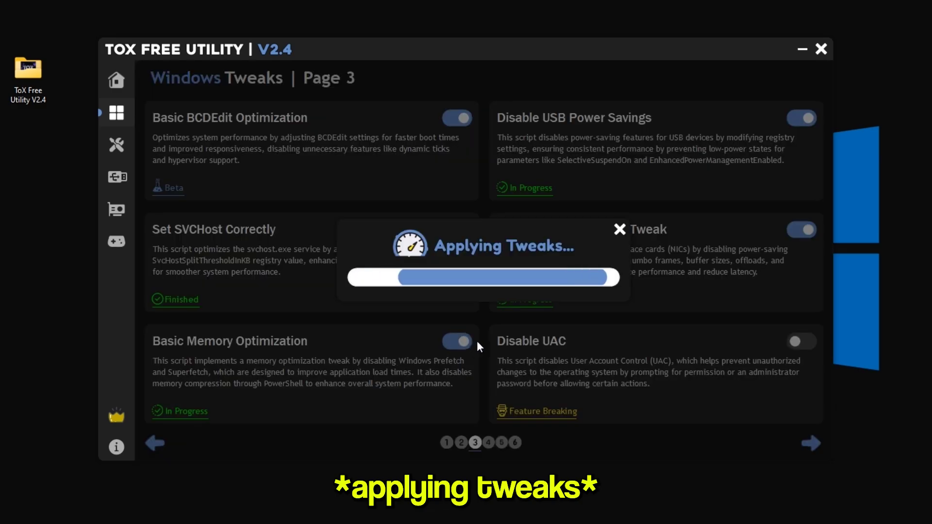
left_click(523, 291)
left_click(801, 341)
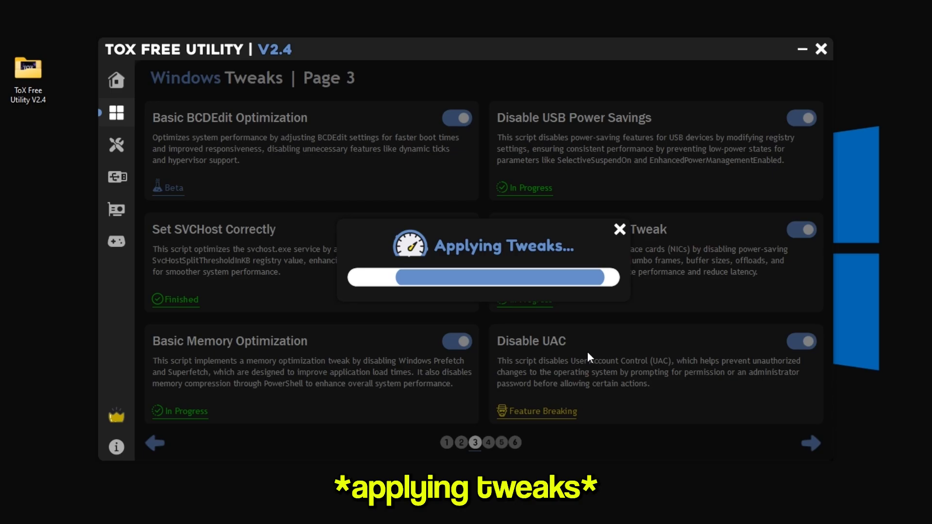
left_click(577, 287)
On page 4, enable Disable Core Parking and Clear Non Present Devices.
left_click(811, 443)
left_click(456, 118)
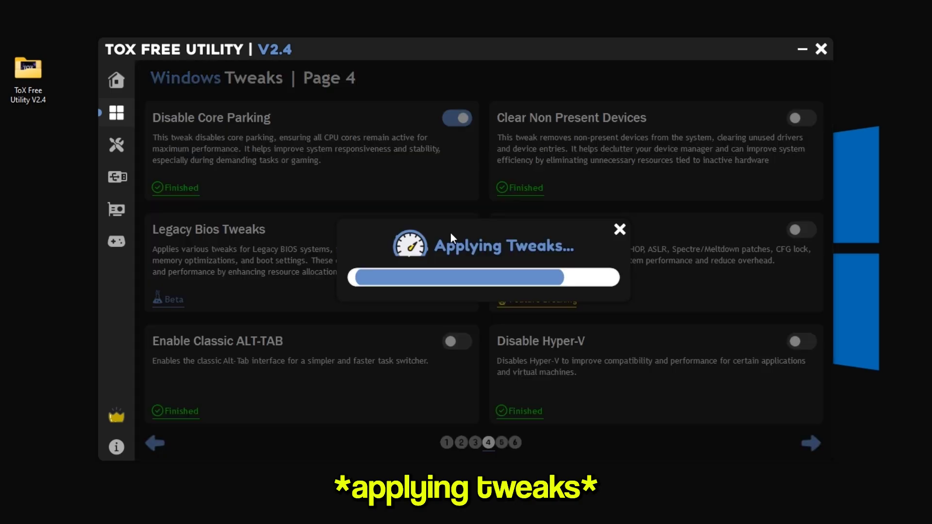
left_click(534, 287)
left_click(802, 118)
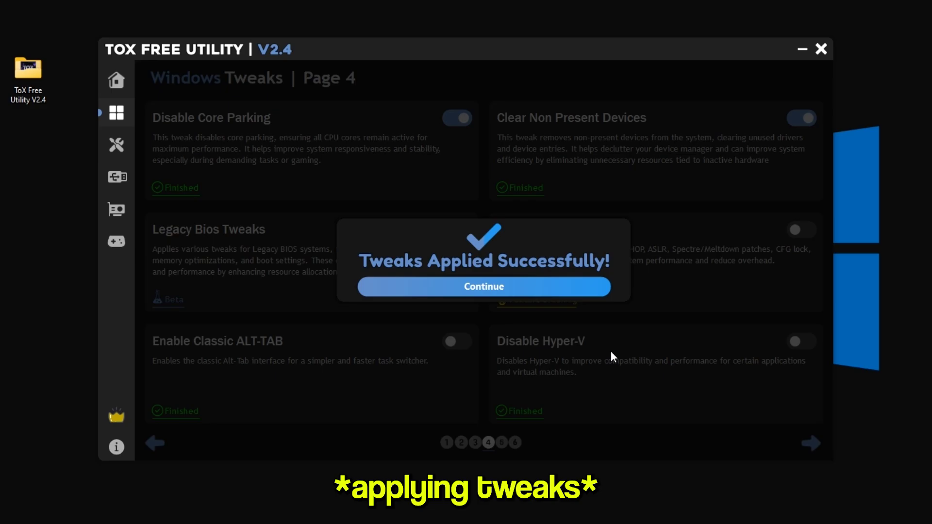
left_click(529, 286)
left_click(457, 229)
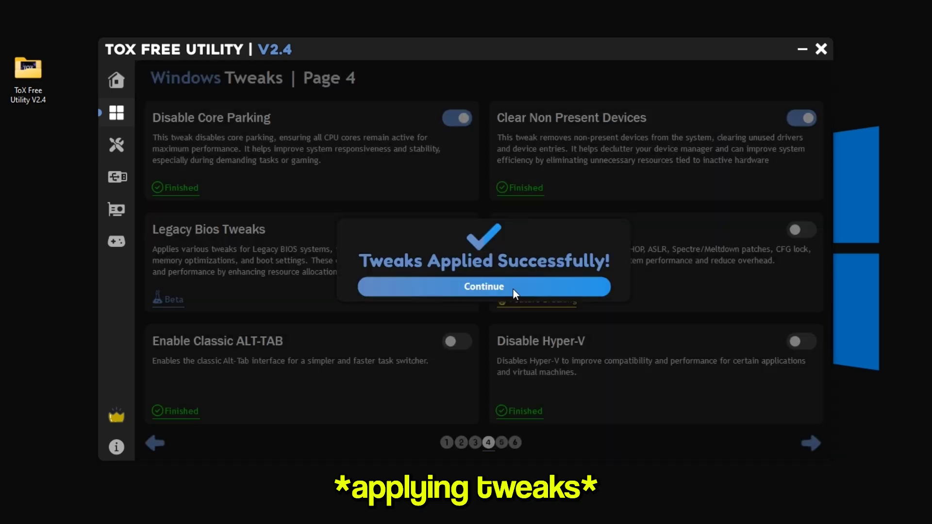
Enable Legacy Bios Tweaks, Disable Mitigations, Classic ALT-TAB and Disable Hyper-V, then go to page 5.
left_click(512, 287)
left_click(793, 230)
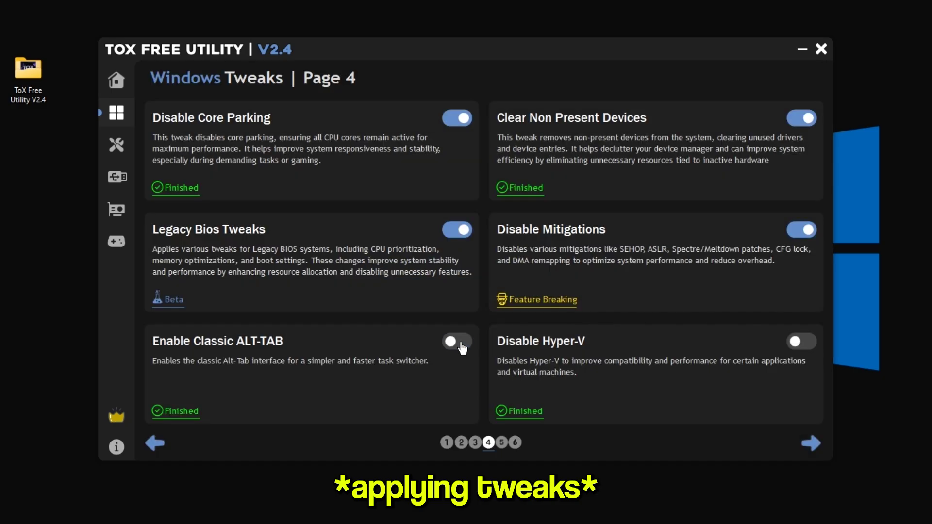
left_click(458, 342)
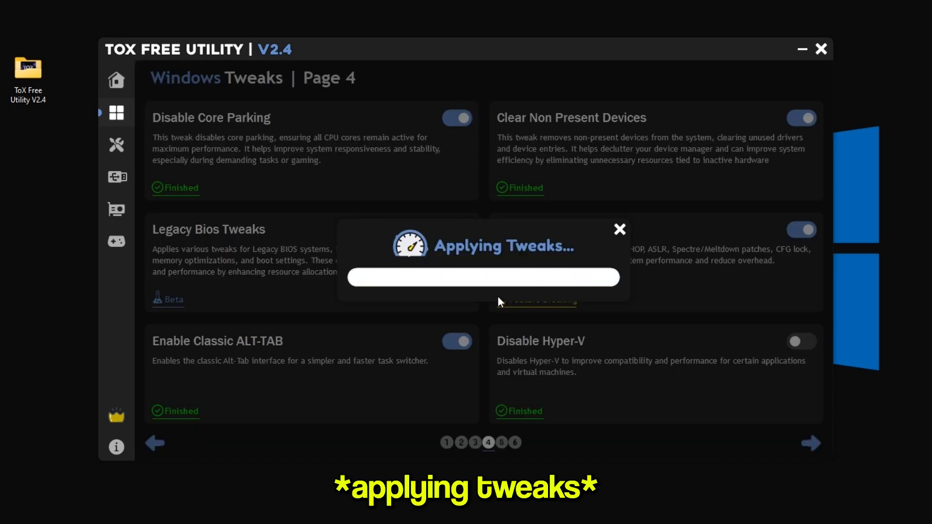
left_click(497, 290)
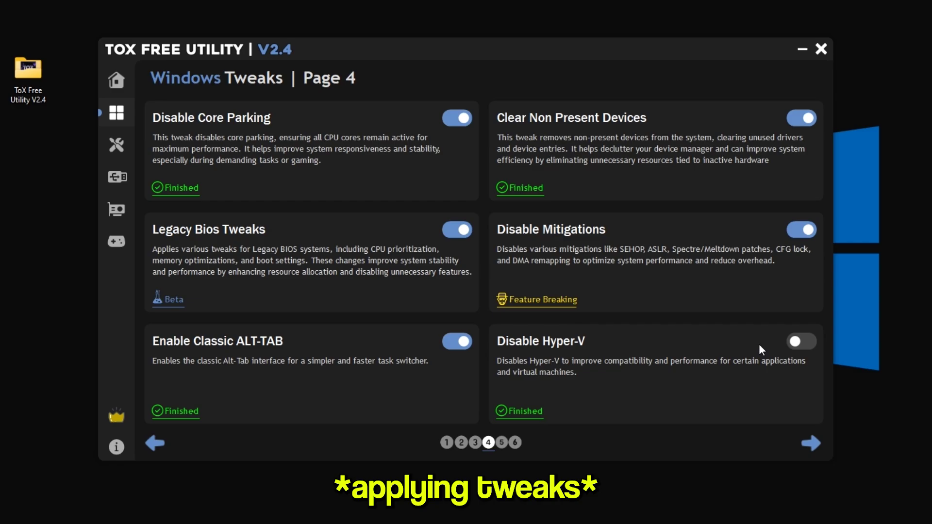
left_click(801, 341)
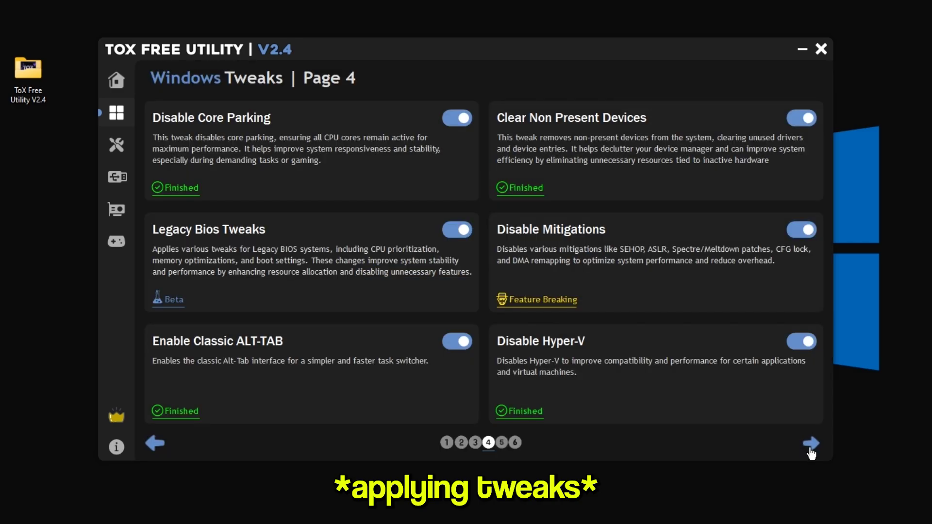
left_click(809, 443)
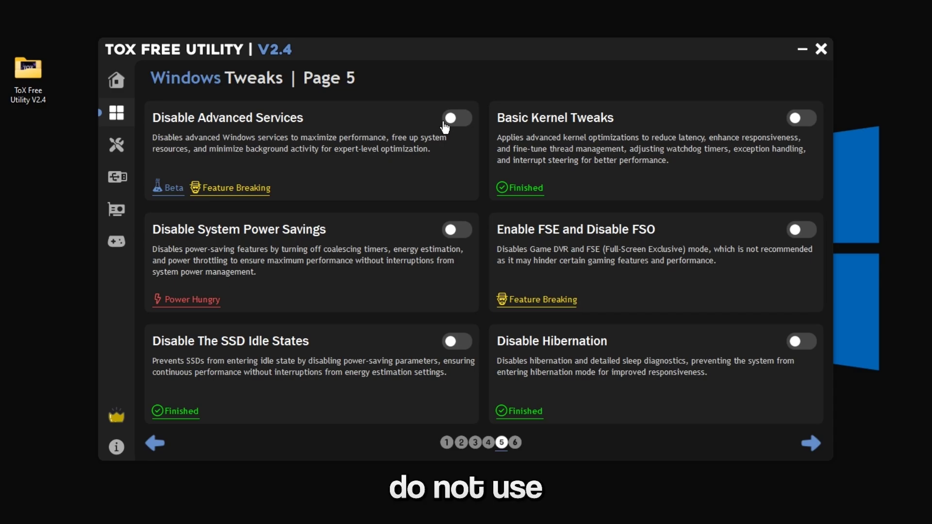
Enable Disable Advanced Services, Basic Kernel Tweaks and Disable System Power Savings.
left_click(466, 124)
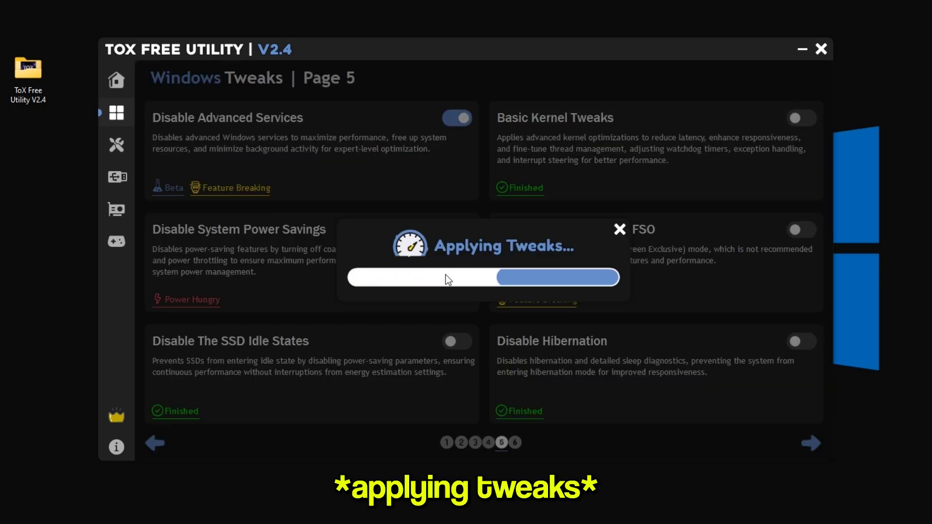
left_click(484, 286)
left_click(801, 118)
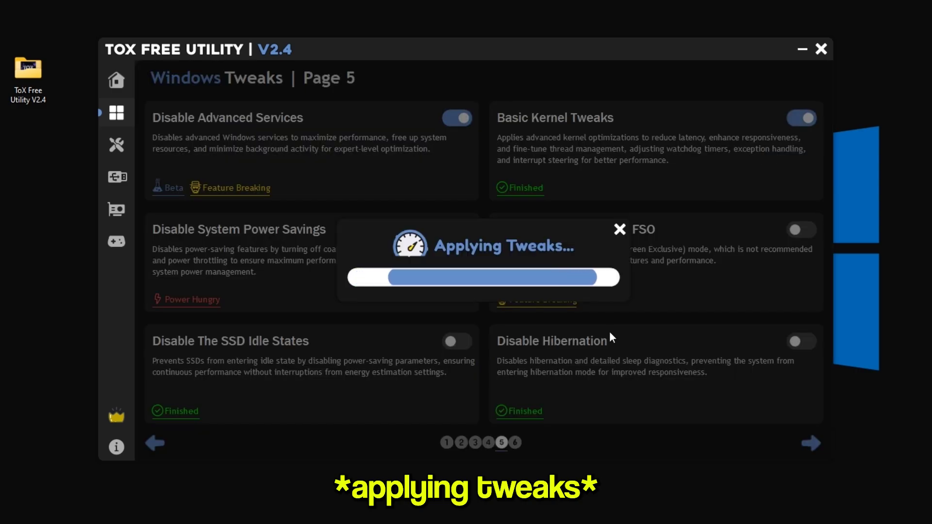
left_click(587, 289)
left_click(461, 229)
left_click(490, 291)
Enable FSE/Disable FSO, Disable SSD Idle States and Disable Hibernation, then go to page 6.
left_click(794, 232)
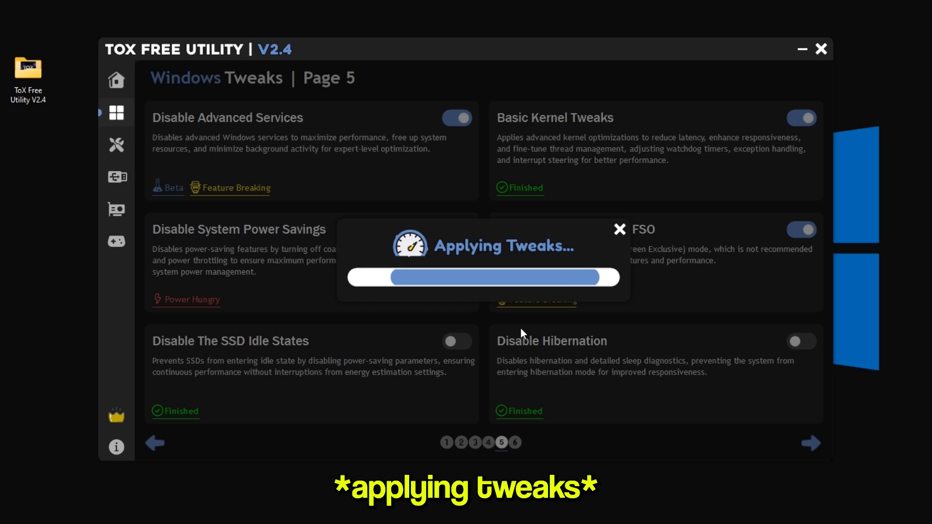
left_click(490, 289)
left_click(457, 341)
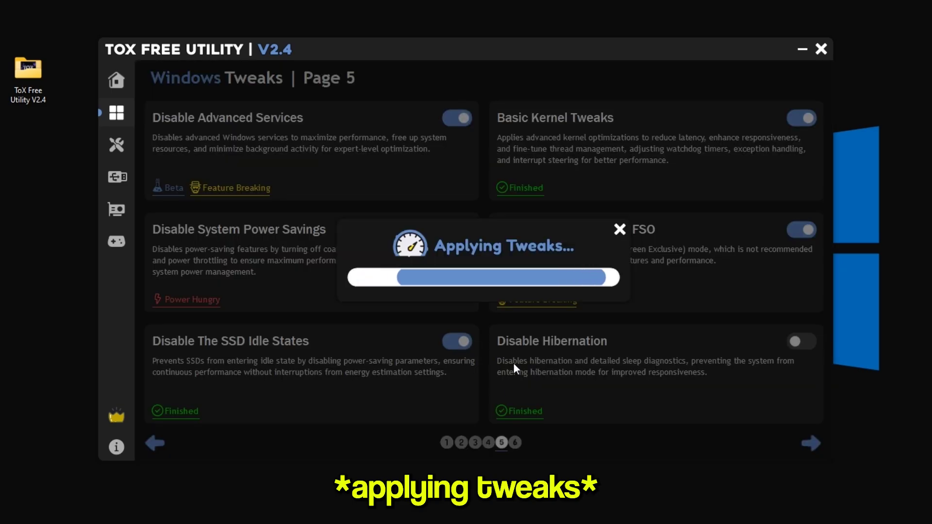
left_click(520, 286)
left_click(801, 341)
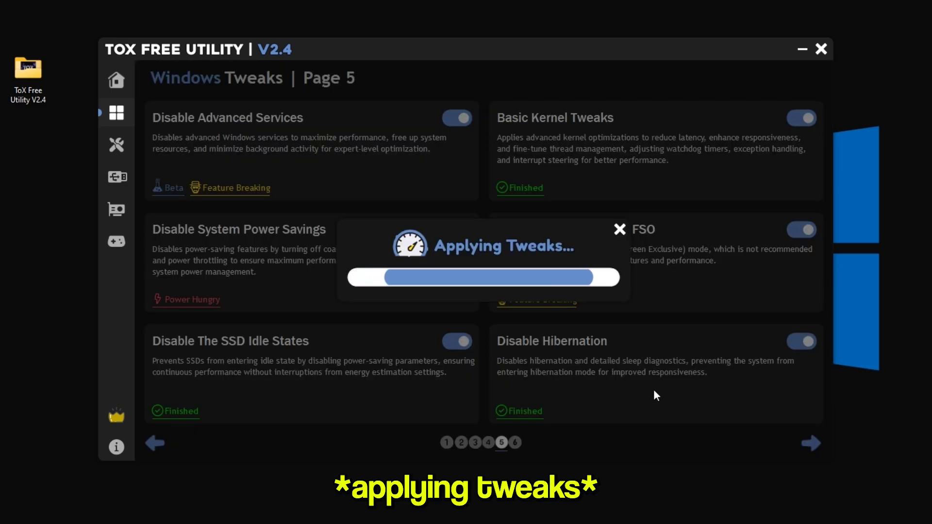
left_click(490, 287)
left_click(810, 442)
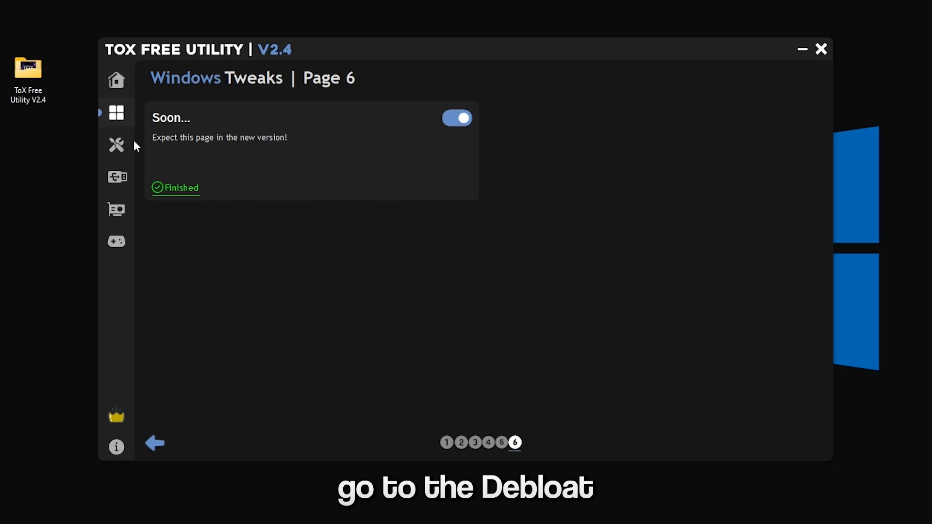
On the Tools page, select all ten Apps Debloat entries and delete them.
left_click(113, 145)
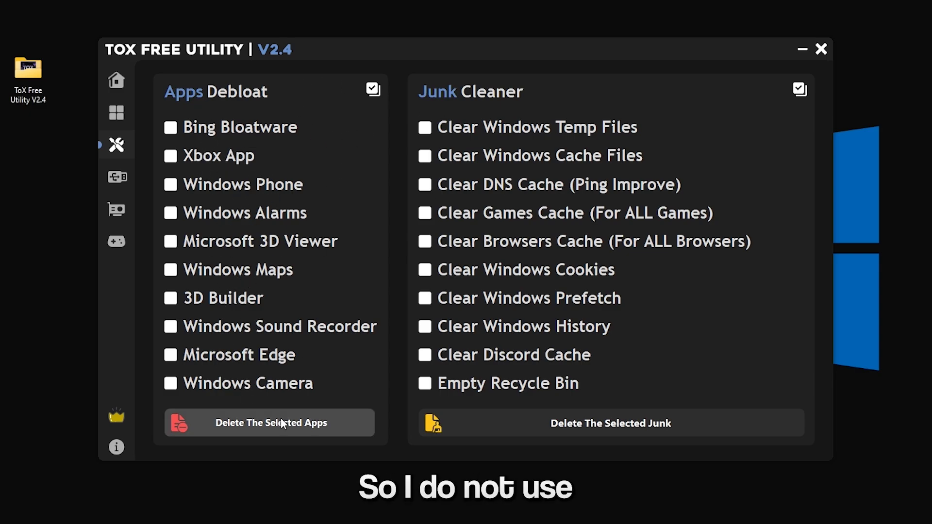
left_click(373, 90)
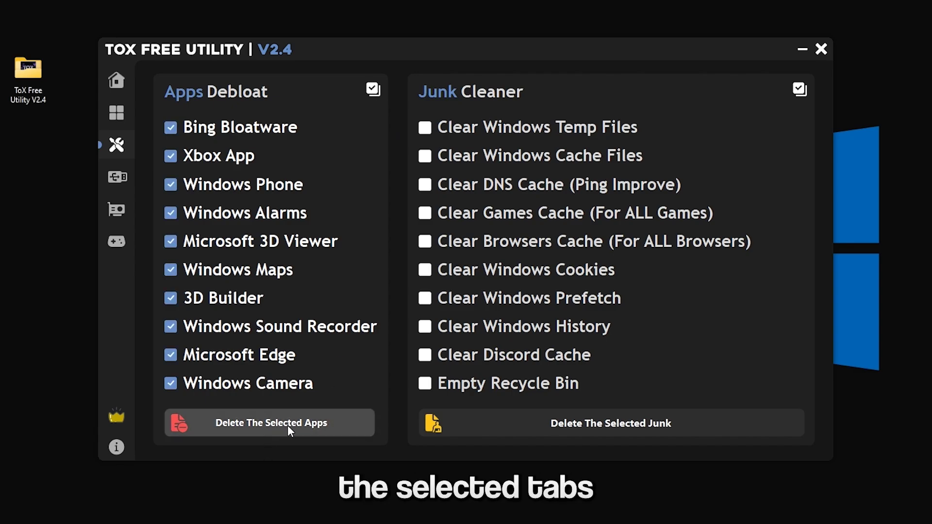
left_click(270, 423)
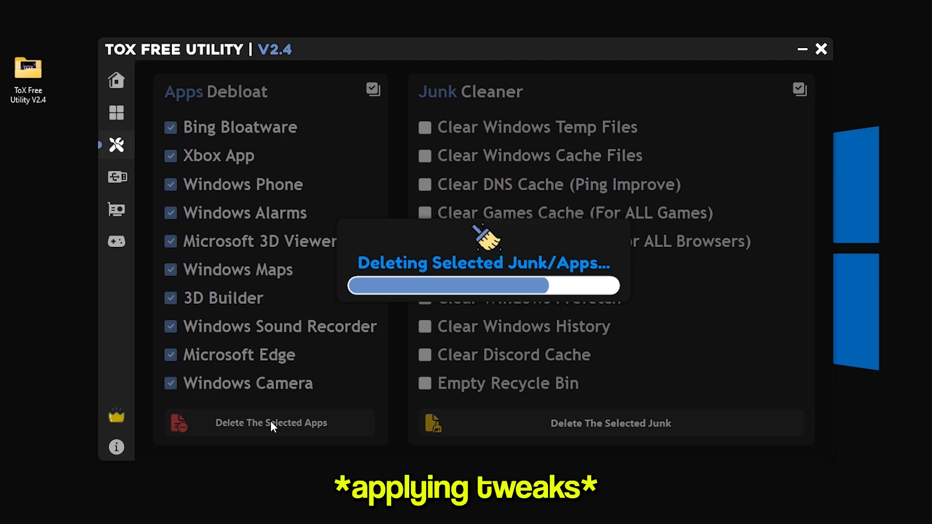
left_click(483, 284)
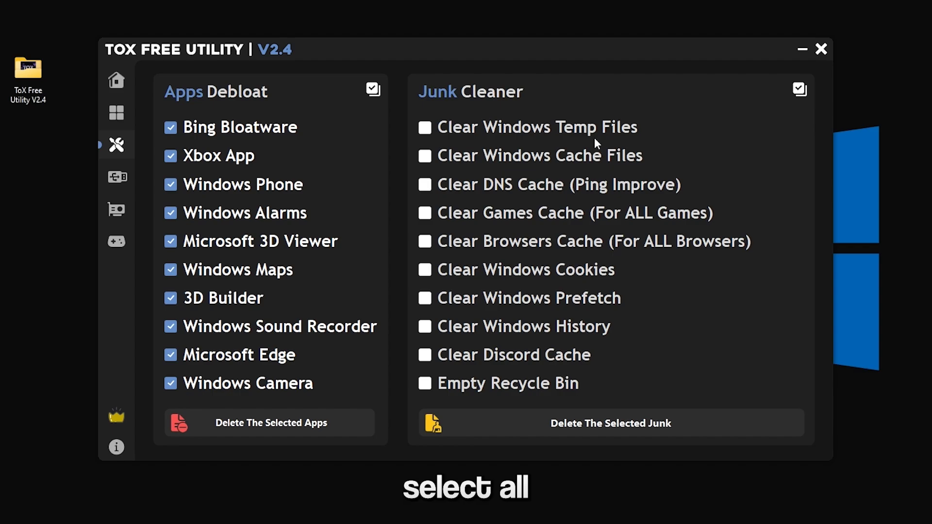
Select every Junk Cleaner item and delete the selected junk.
left_click(800, 90)
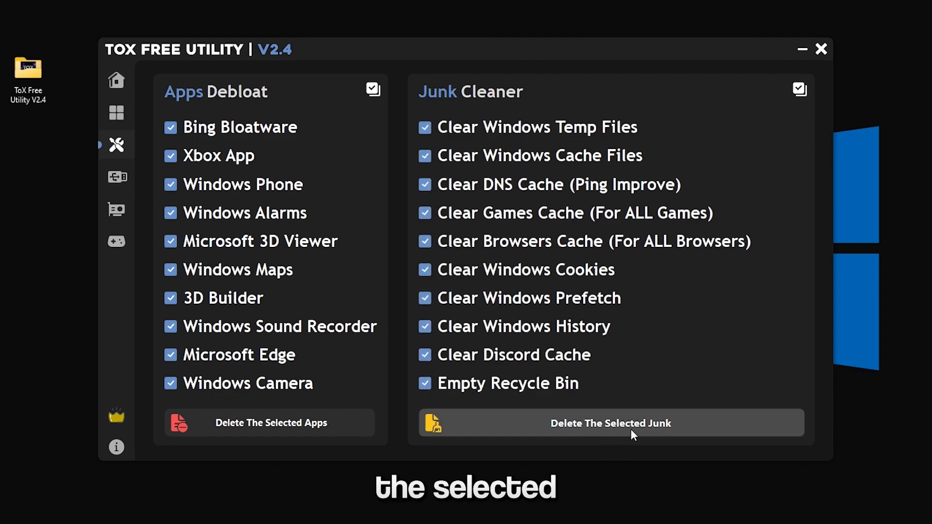
left_click(604, 427)
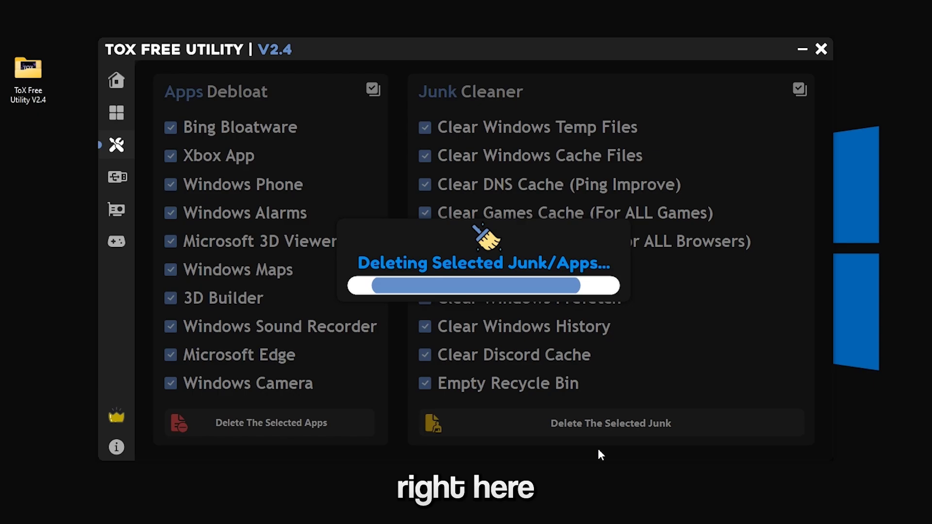
left_click(486, 287)
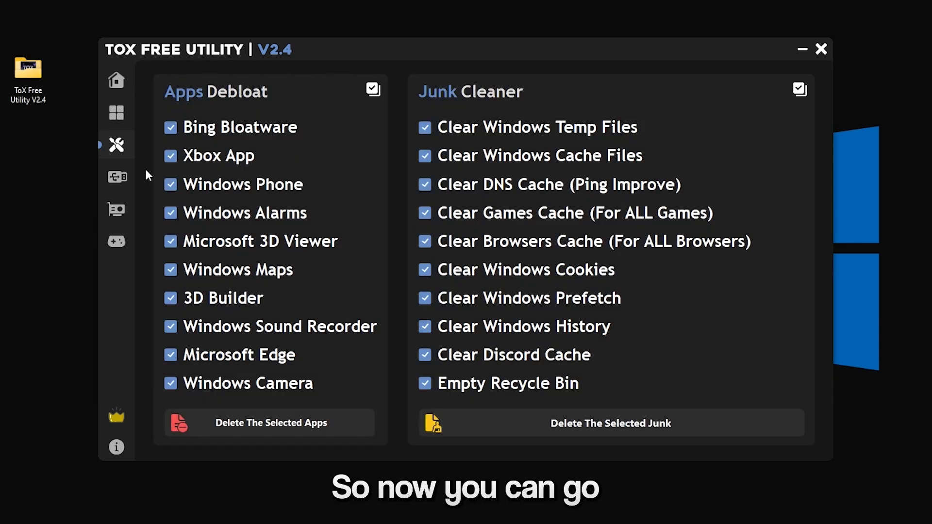
On the Peripherals page, switch on Basic Keyboard Tweaks and Basic Mouse Tweaks.
left_click(129, 188)
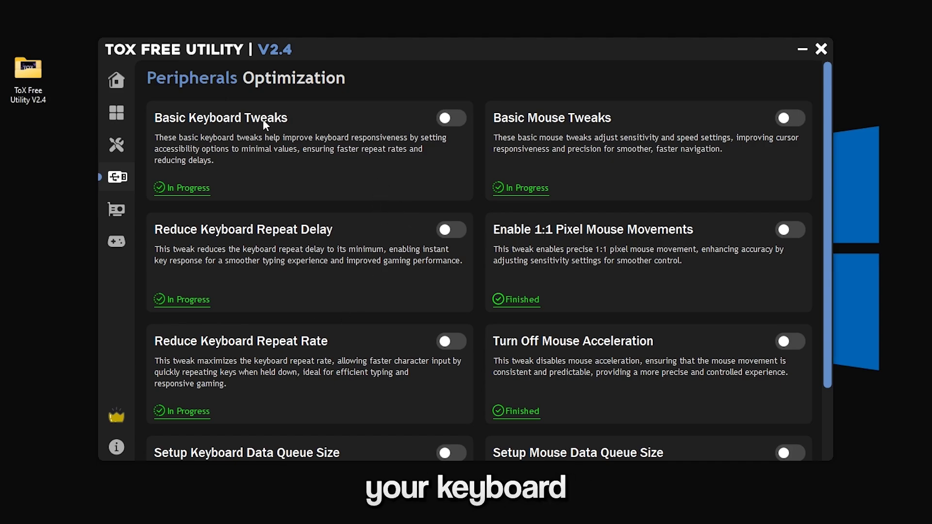
scroll(383, 285, "down", 2)
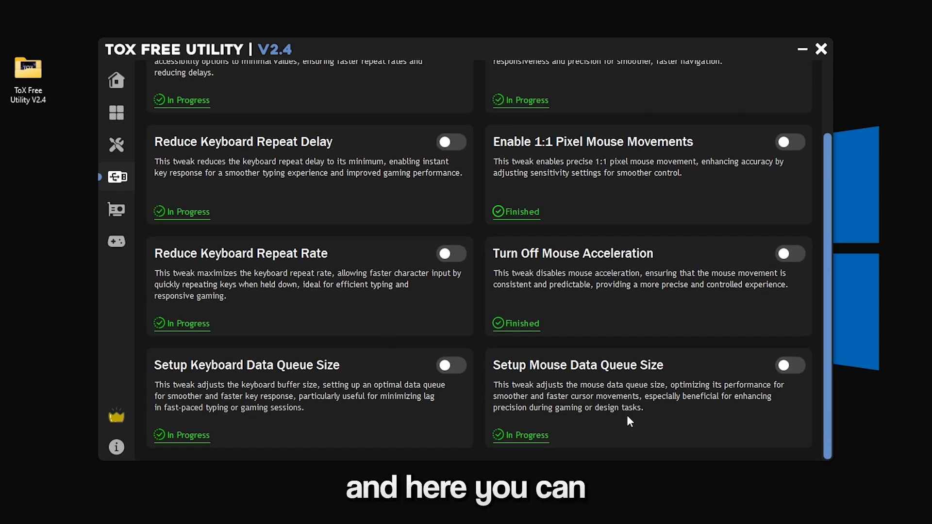
scroll(627, 415, "up", 2)
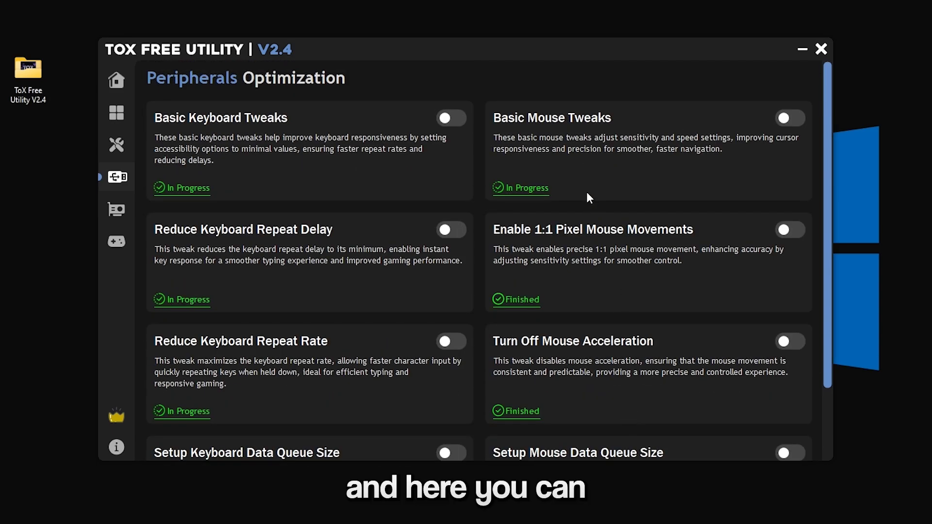
left_click(455, 120)
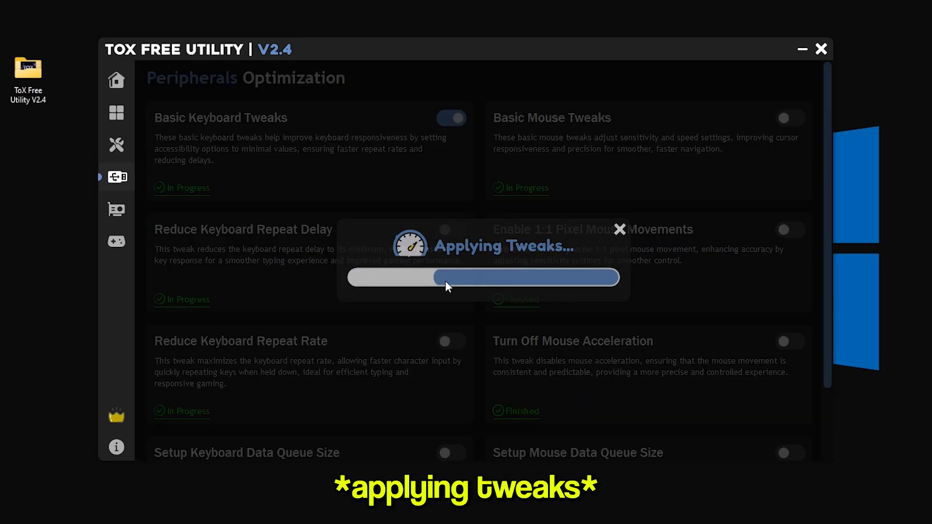
left_click(514, 284)
left_click(790, 118)
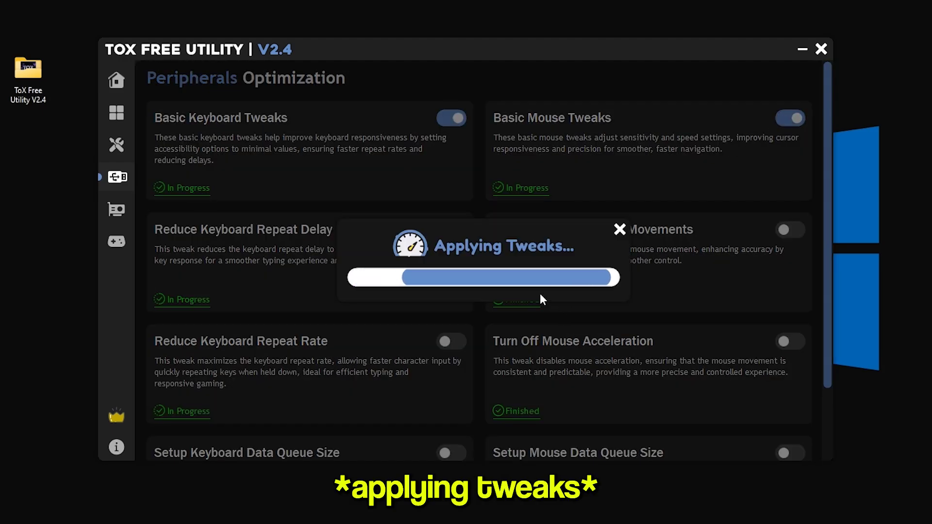
left_click(523, 289)
Enable Reduce Keyboard Repeat Delay/Rate, 1:1 Pixel Mouse Movements and Turn Off Mouse Acceleration.
left_click(452, 231)
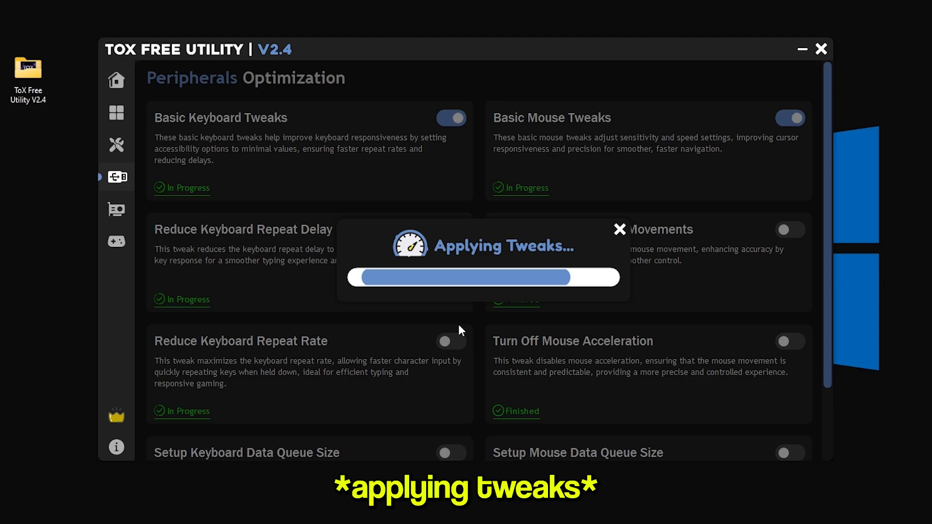
left_click(467, 288)
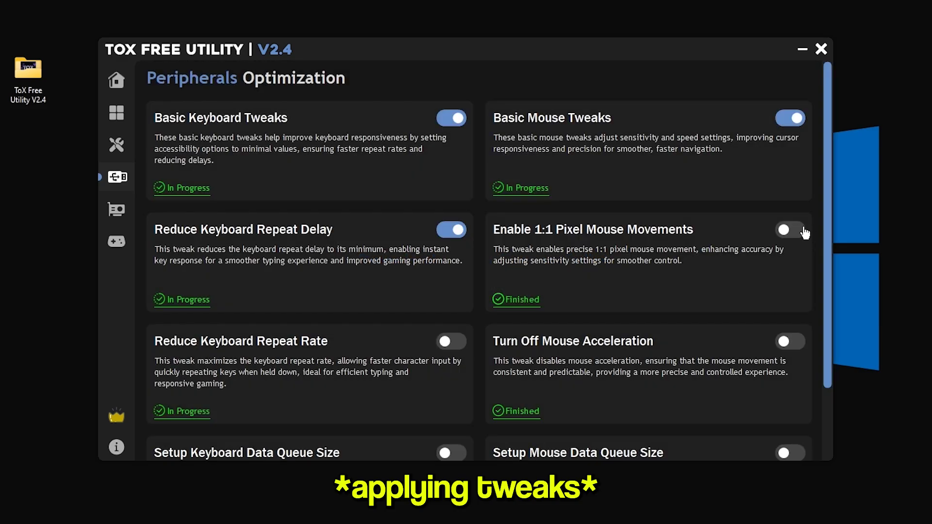
left_click(790, 229)
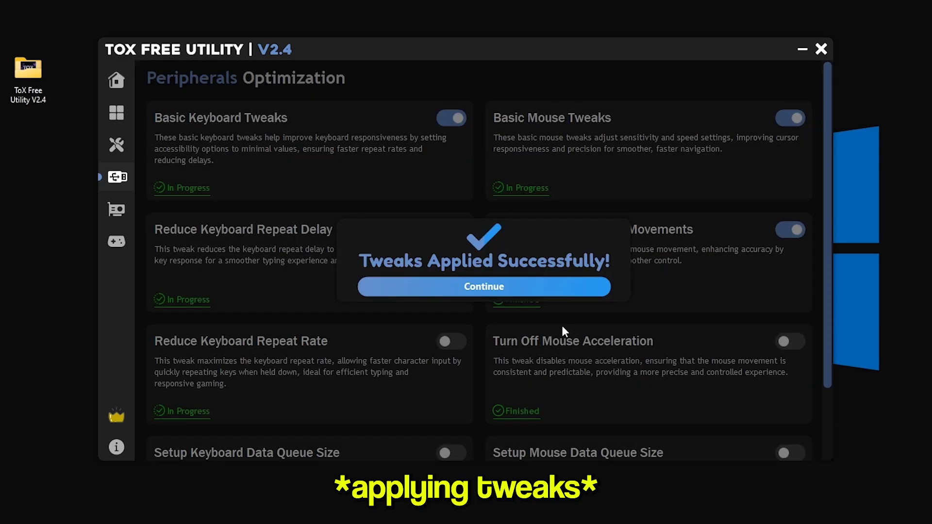
left_click(524, 291)
left_click(462, 342)
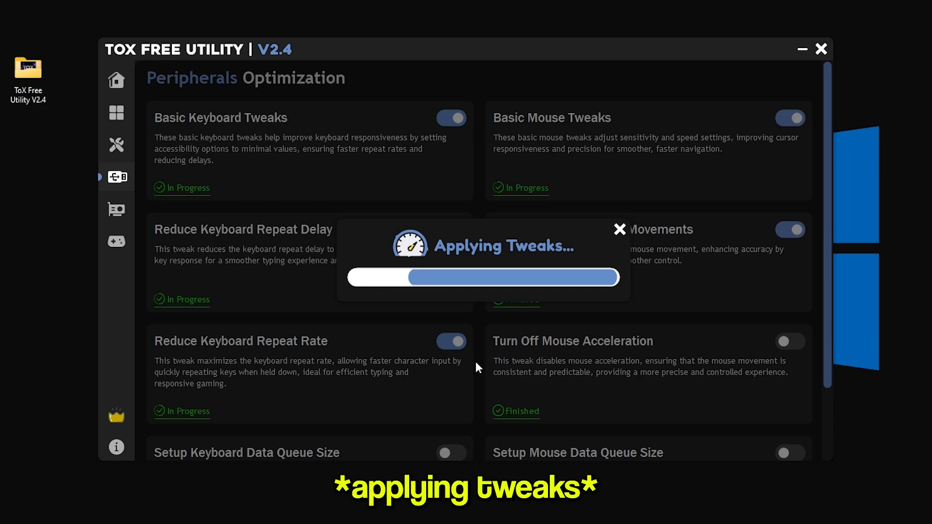
left_click(473, 287)
left_click(791, 341)
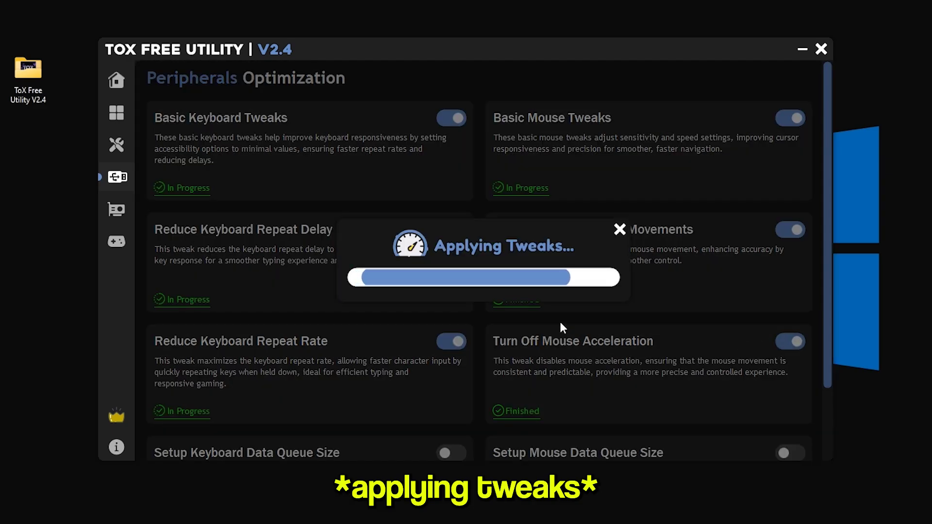
left_click(519, 287)
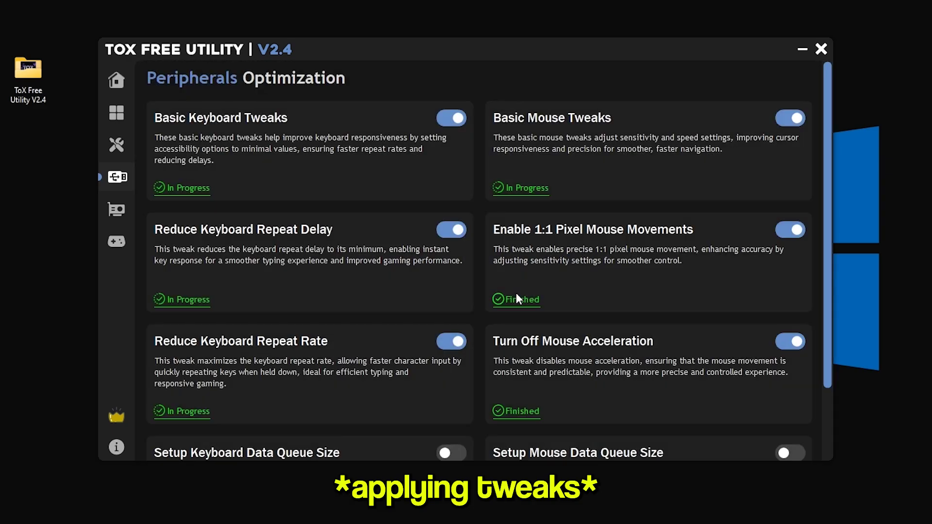
Enable Setup Keyboard Data Queue Size and Setup Mouse Data Queue Size.
scroll(480, 334, "down", 2)
left_click(445, 369)
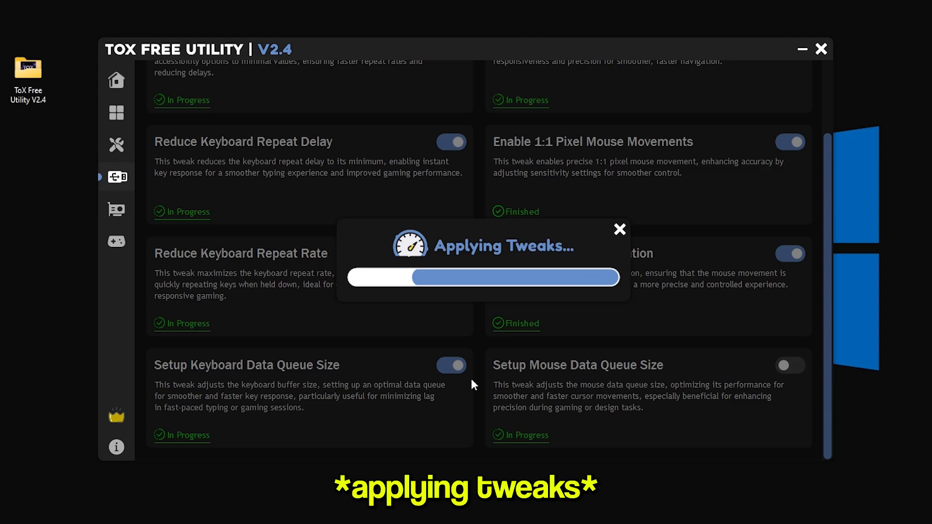
left_click(488, 286)
left_click(789, 366)
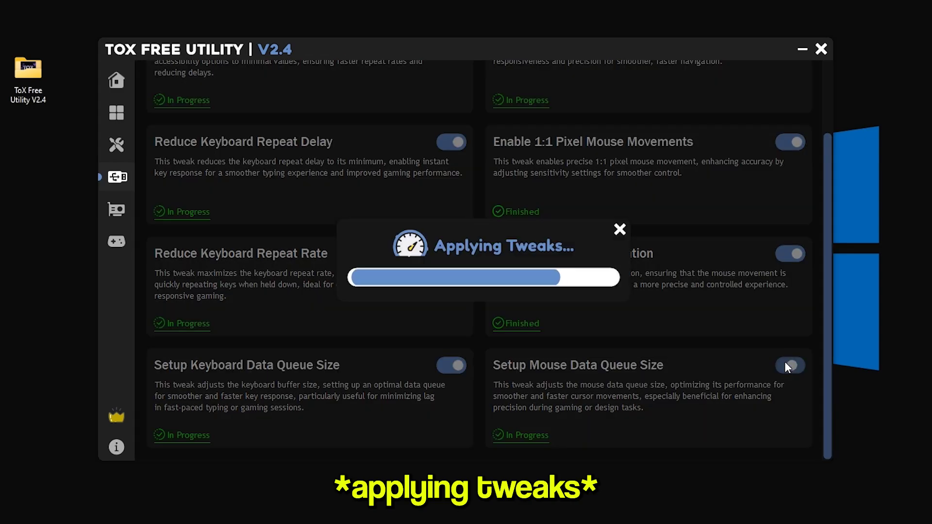
left_click(573, 289)
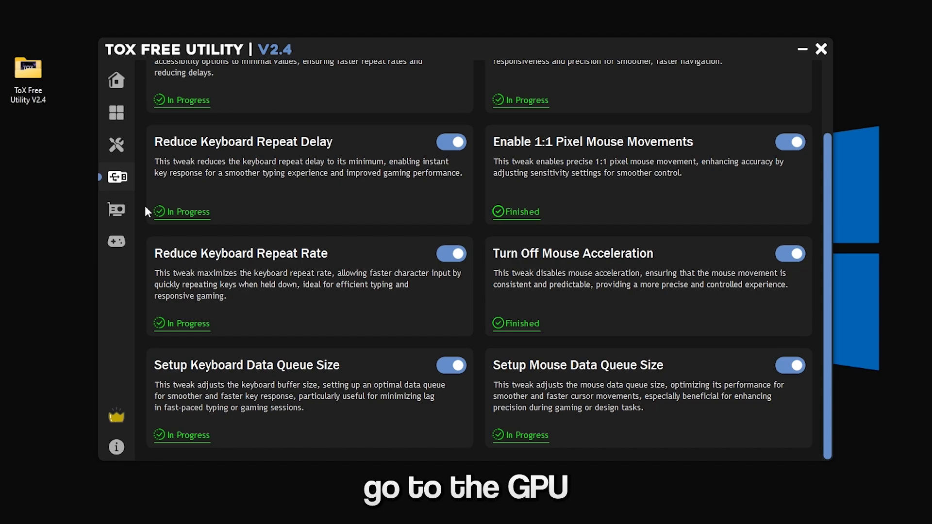
View the GPU tweaks page, check the Home system overview, then return to GPU tweaks.
left_click(120, 207)
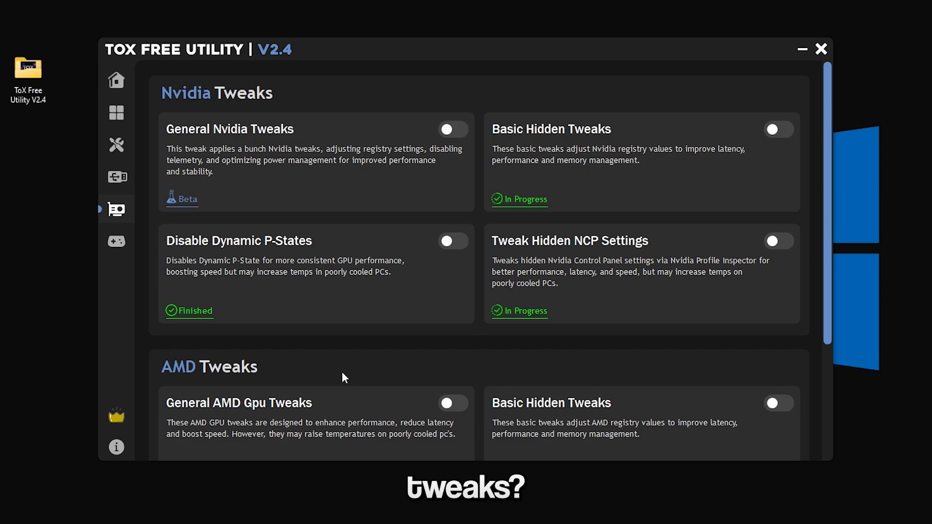
scroll(402, 365, "down", 3)
scroll(416, 328, "up", 3)
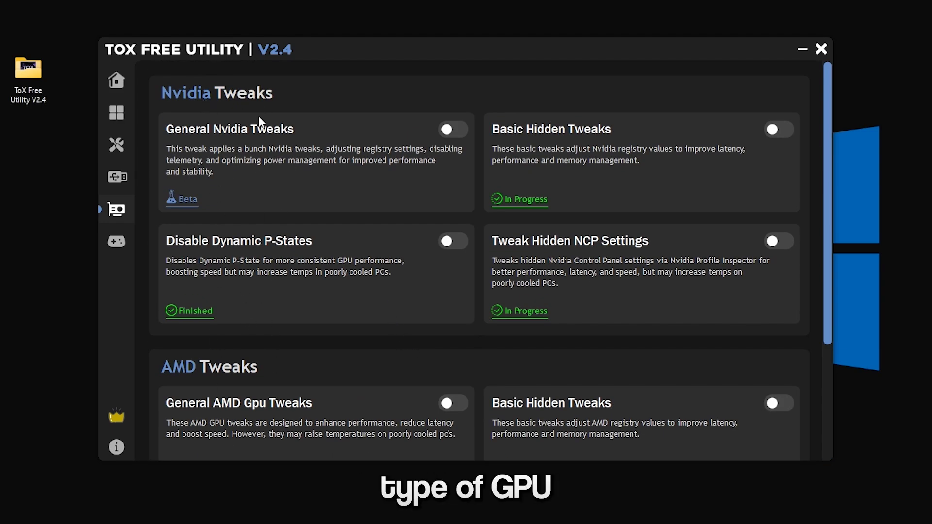
left_click(117, 81)
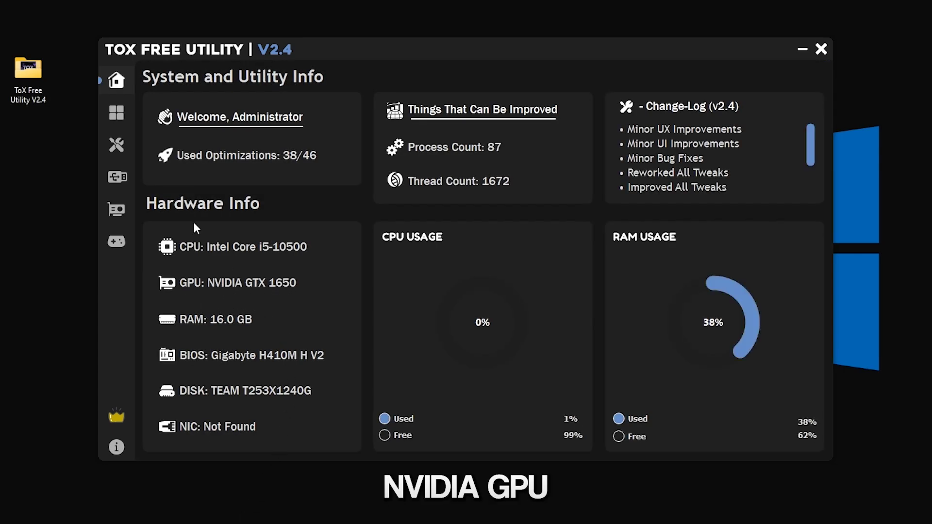
left_click(126, 208)
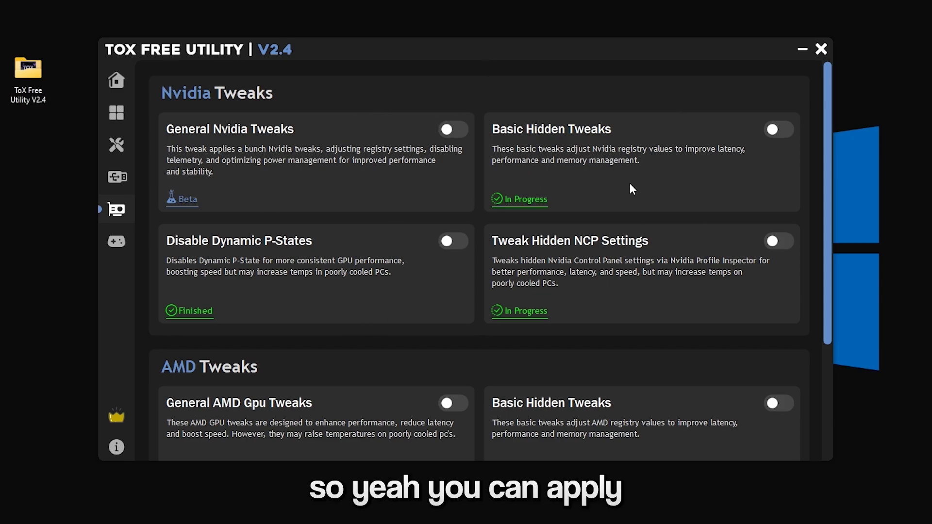
Apply the four Nvidia tweaks, from General Nvidia Tweaks to Tweak Hidden NCP Settings, confirming each popup.
left_click(452, 130)
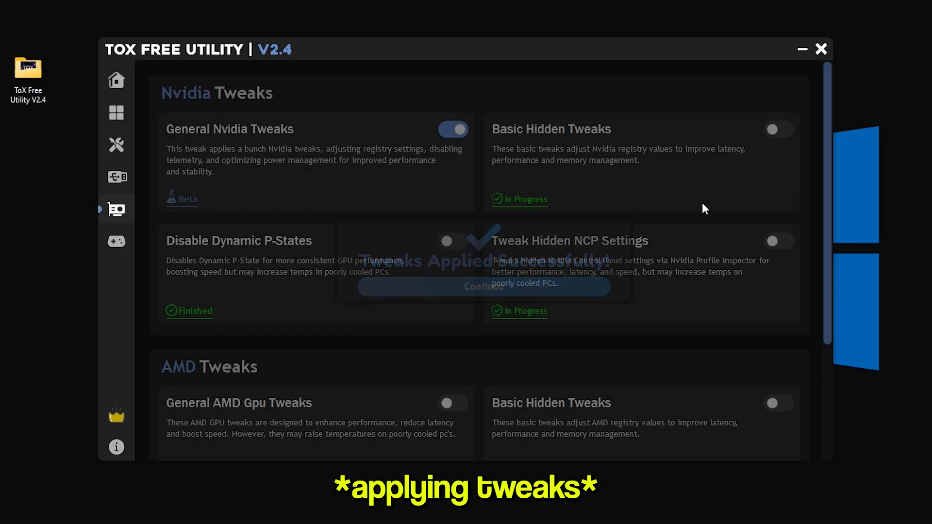
left_click(779, 129)
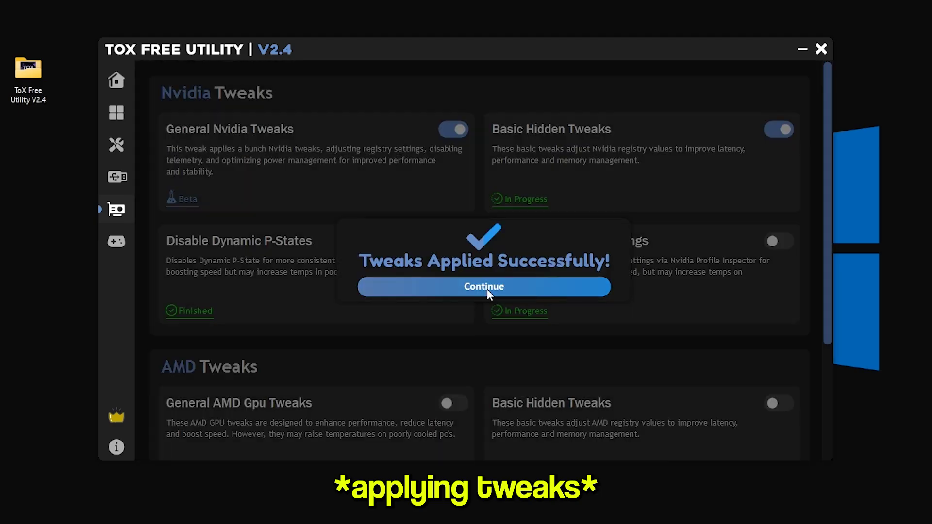
left_click(487, 289)
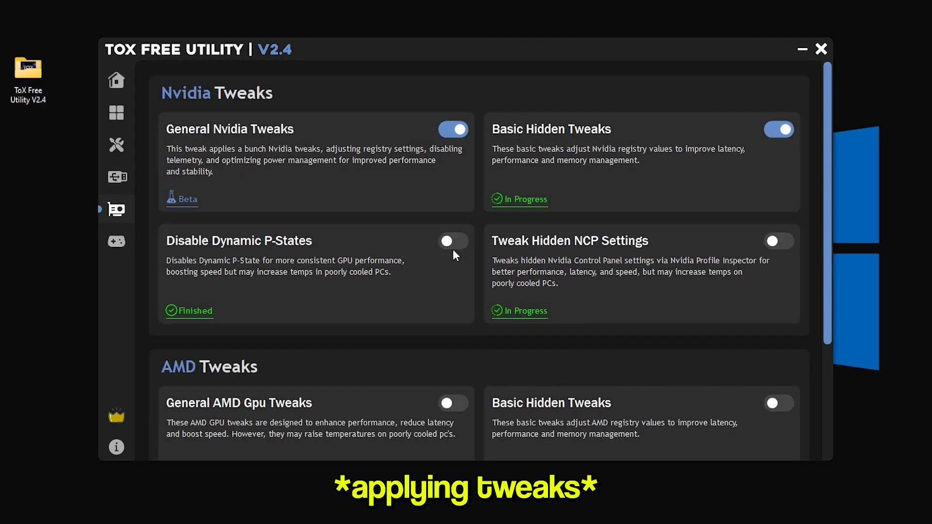
left_click(447, 245)
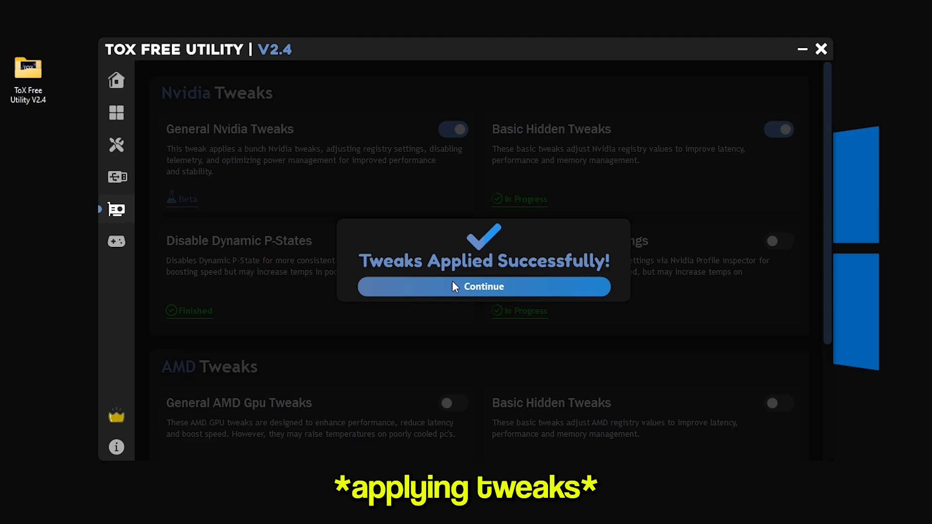
left_click(452, 284)
left_click(778, 241)
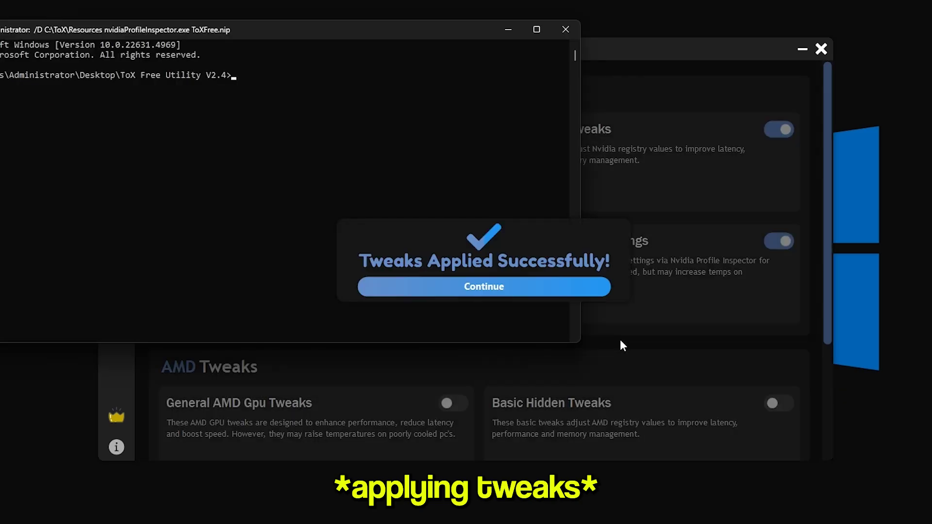
left_click(523, 286)
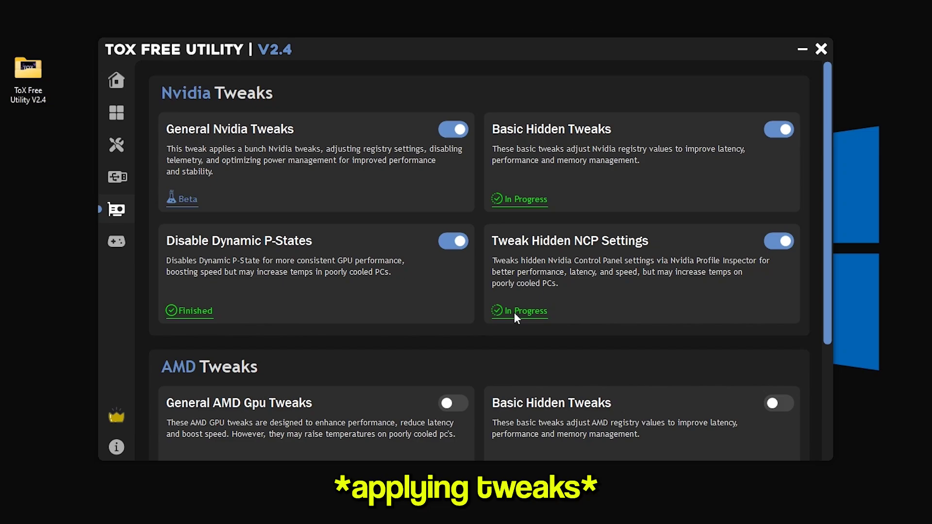
Browse the Game Boosters page's Fortnite, Valorant, Apex Legends and Minecraft cards.
left_click(115, 241)
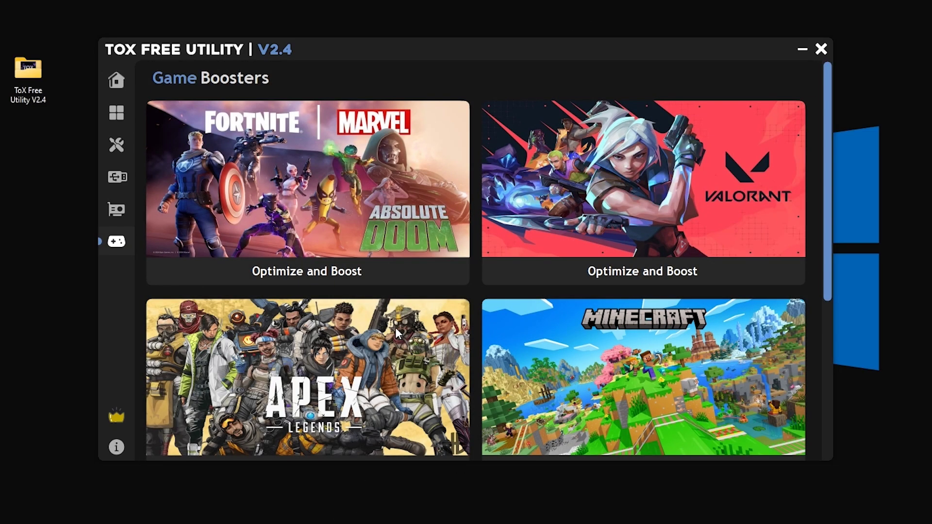
scroll(395, 327, "down", 5)
scroll(395, 327, "up", 5)
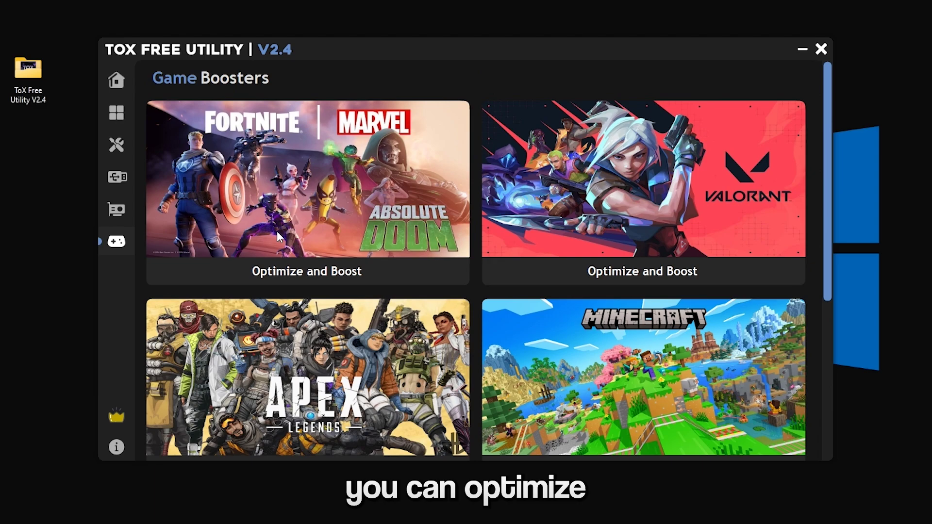
scroll(628, 258, "down", 3)
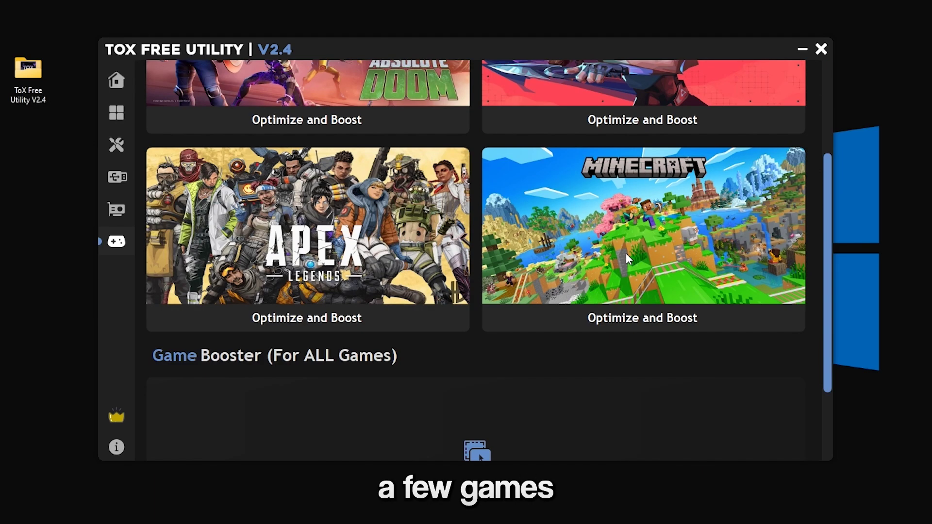
scroll(626, 256, "down", 2)
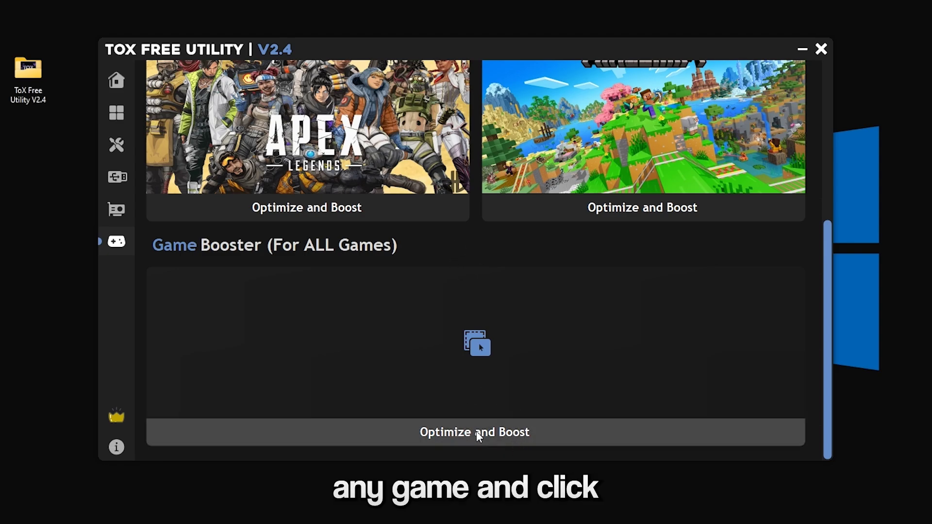
scroll(493, 366, "up", 3)
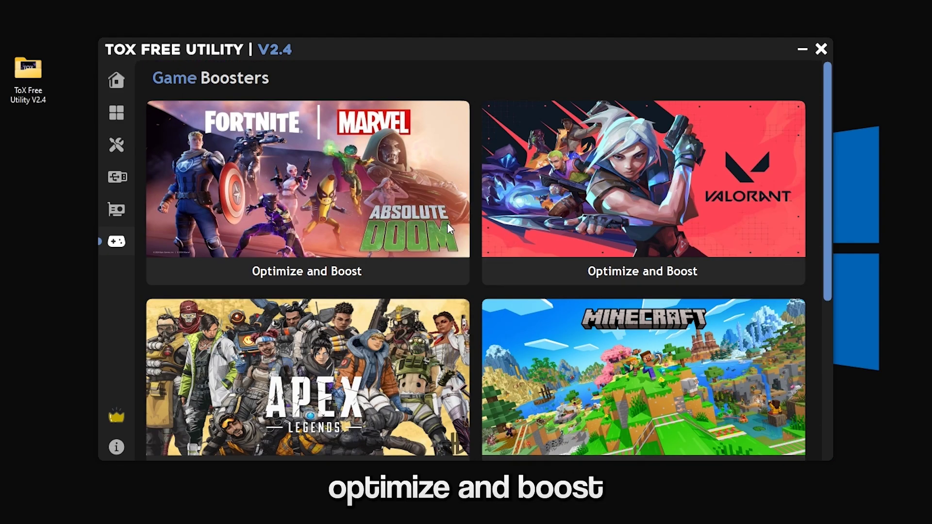
scroll(554, 367, "down", 5)
scroll(584, 351, "up", 5)
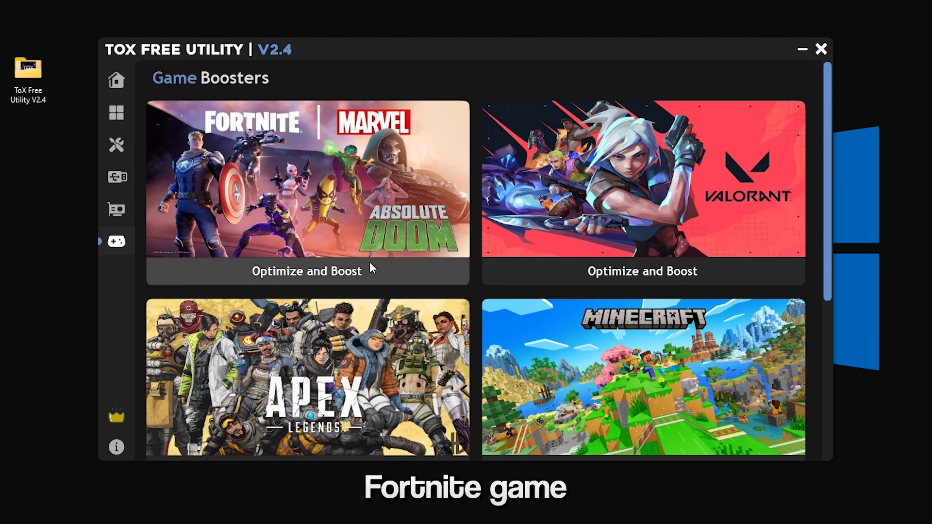
Boost Fortnite using C:\Program Files\Fortnite\FortniteGame\Binaries\Win64\FortniteClient-Win64-Shipping.exe.
left_click(302, 272)
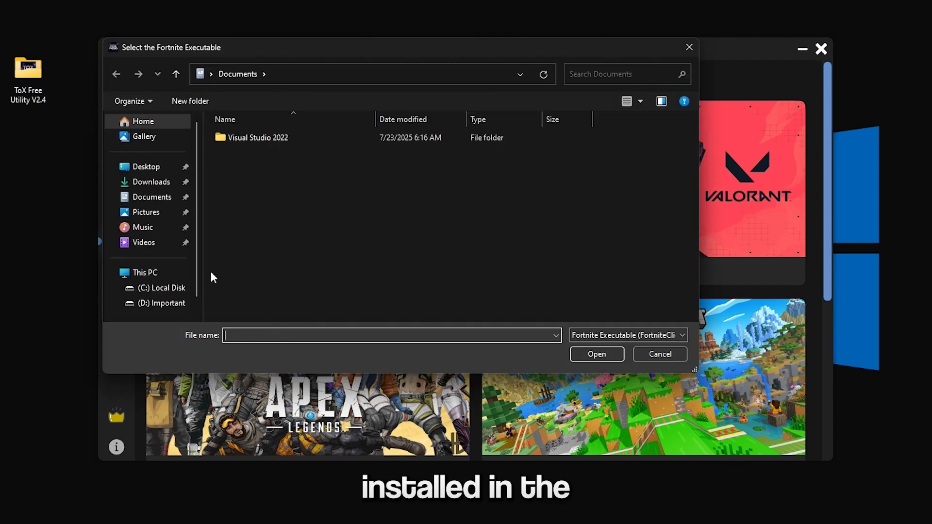
left_click(170, 288)
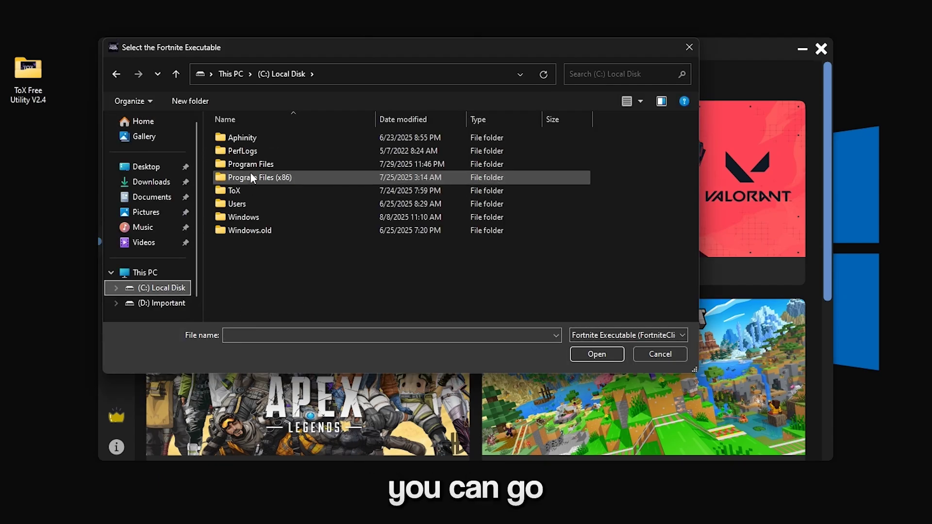
double_click(254, 164)
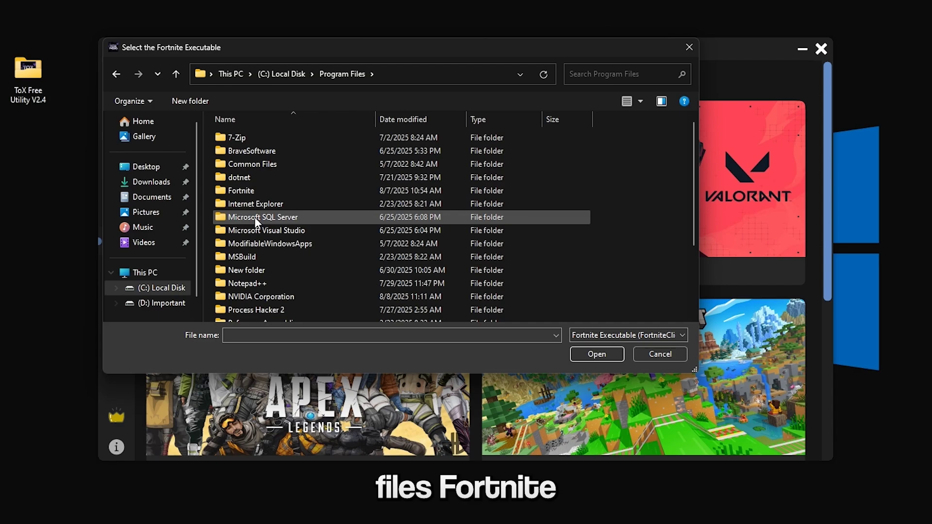
double_click(247, 190)
double_click(250, 175)
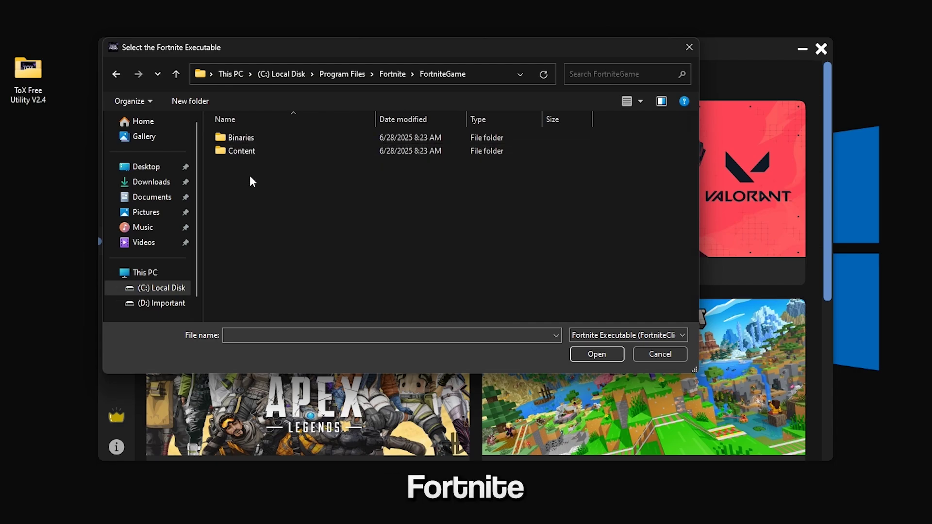
double_click(242, 138)
double_click(249, 153)
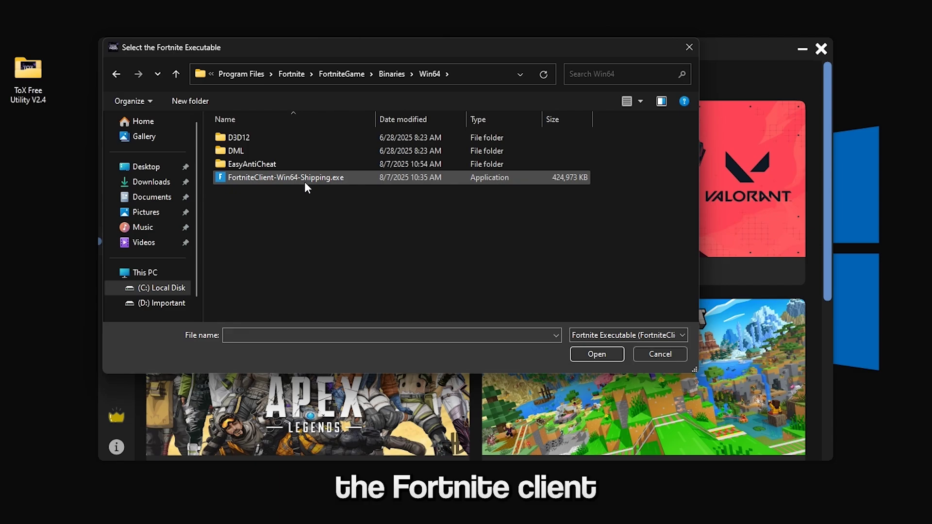
double_click(325, 179)
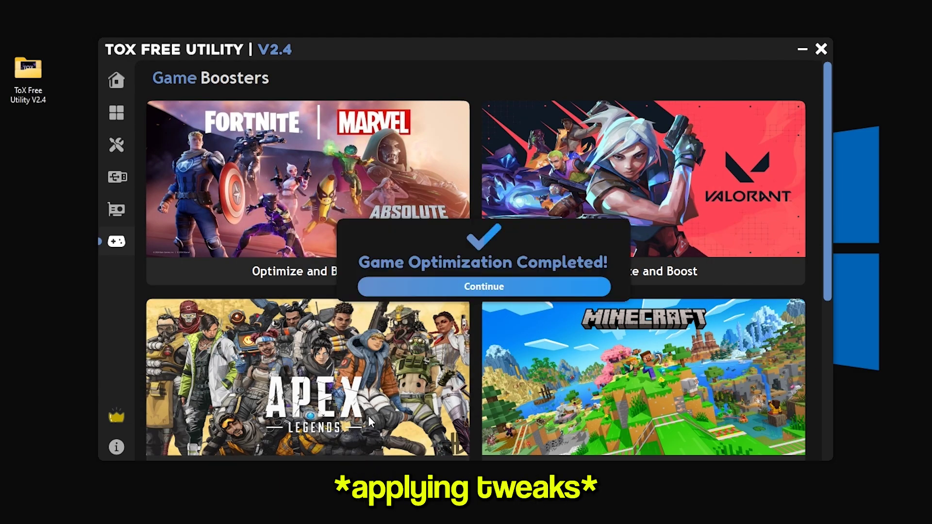
left_click(462, 287)
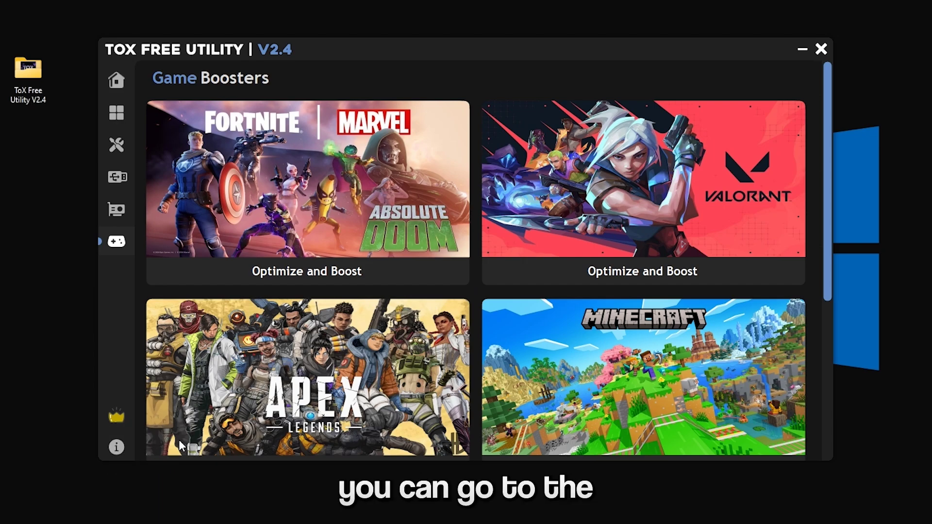
Show the Software Information page with its 24189 downloads and social links.
left_click(122, 448)
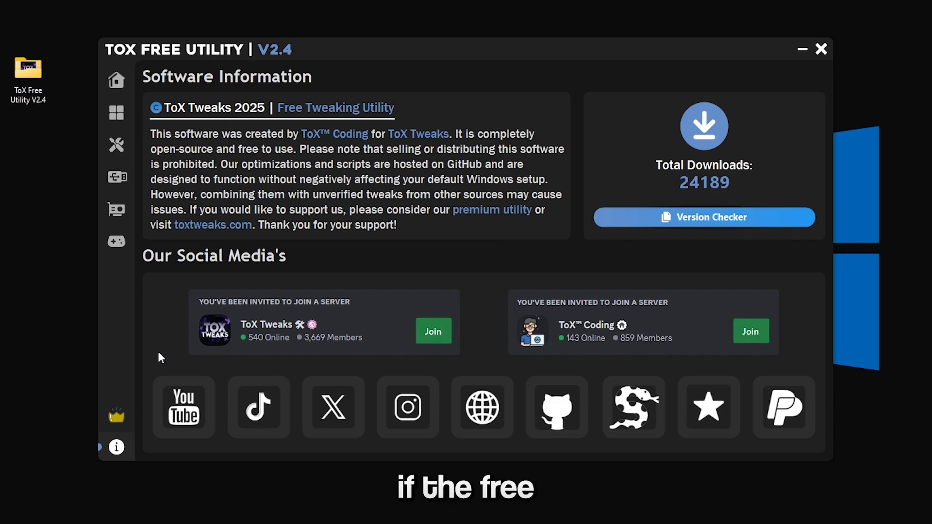
Go from the free-versus-premium comparison to the Premium page and review its €29.99 offer.
left_click(120, 414)
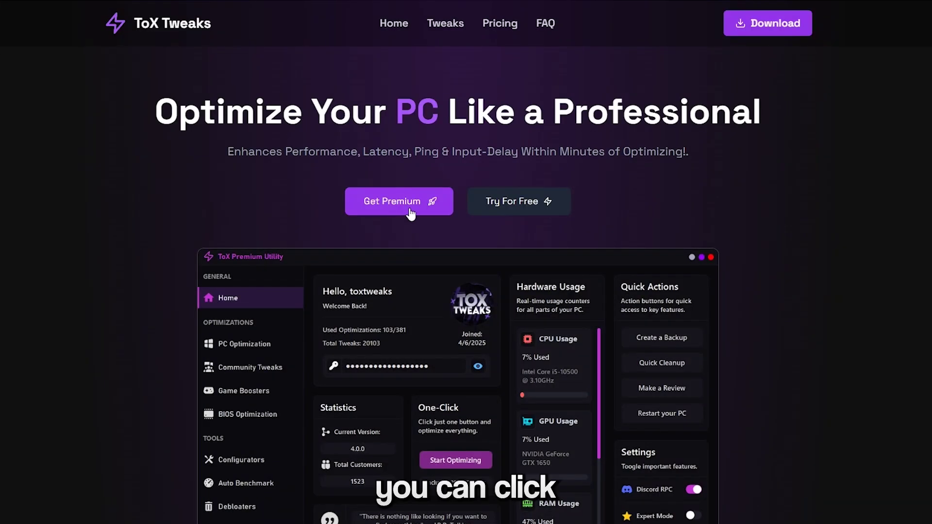
left_click(399, 209)
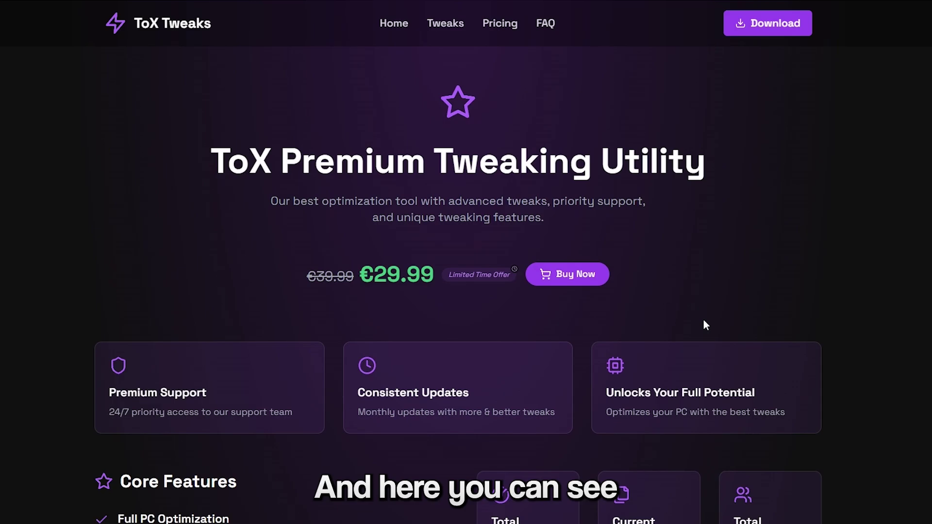
scroll(703, 321, "down", 2)
scroll(771, 325, "down", 4)
scroll(849, 333, "up", 6)
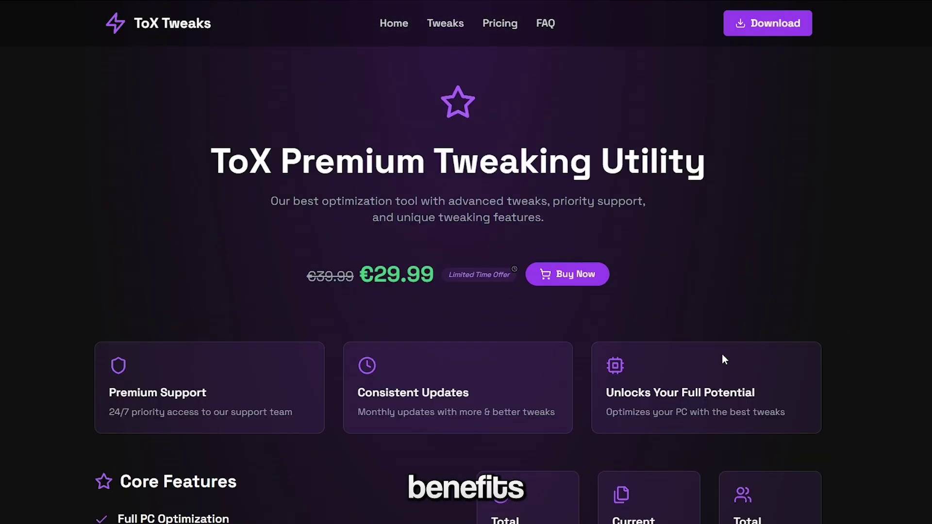
scroll(721, 353, "down", 2)
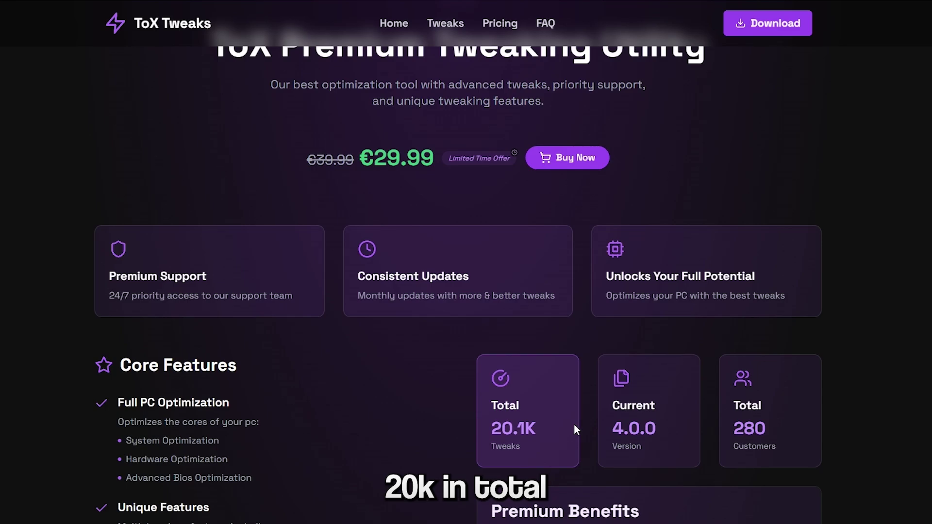
scroll(527, 450, "up", 2)
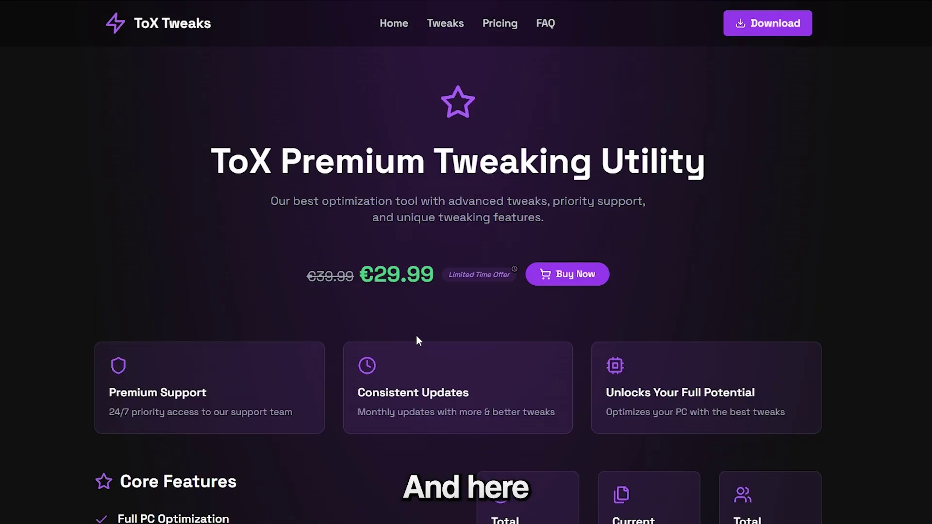
mouse_move(516, 274)
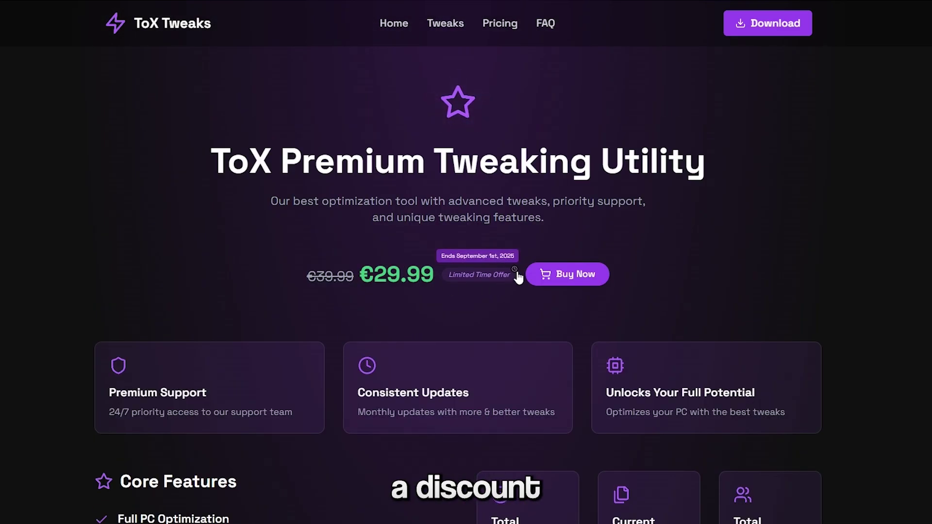